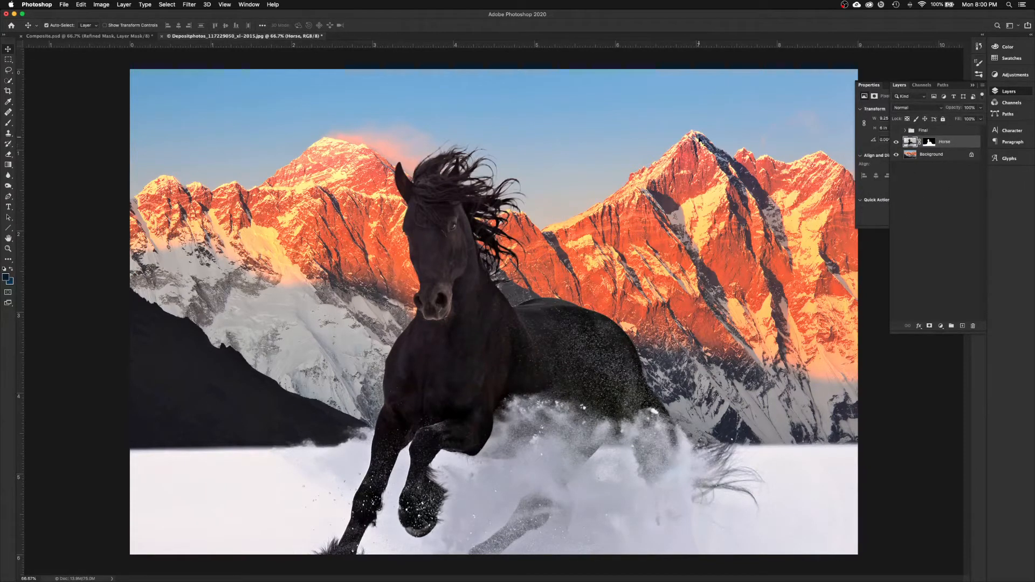
pyautogui.click(96, 5)
pyautogui.moveTo(114, 26)
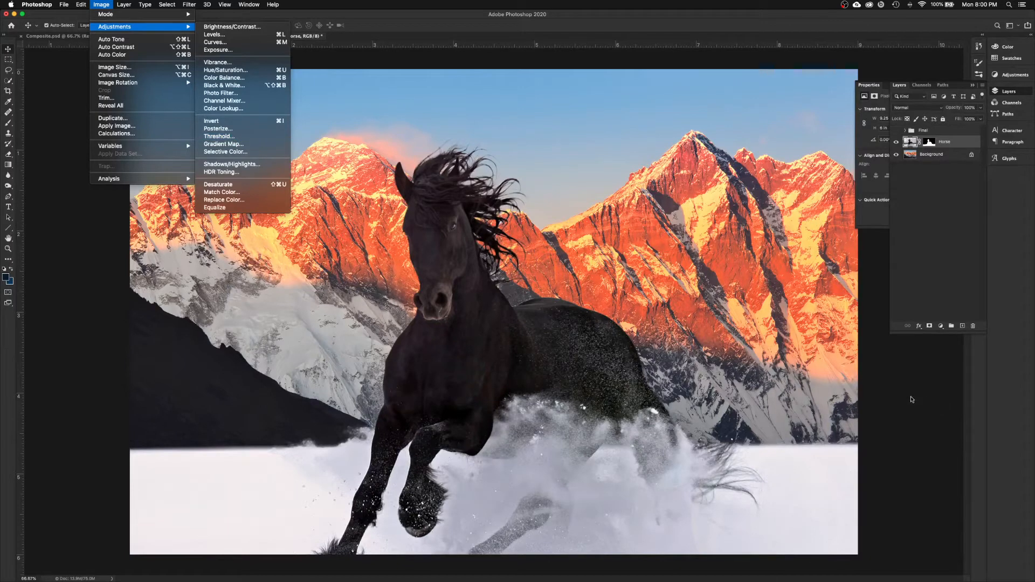
pyautogui.click(912, 398)
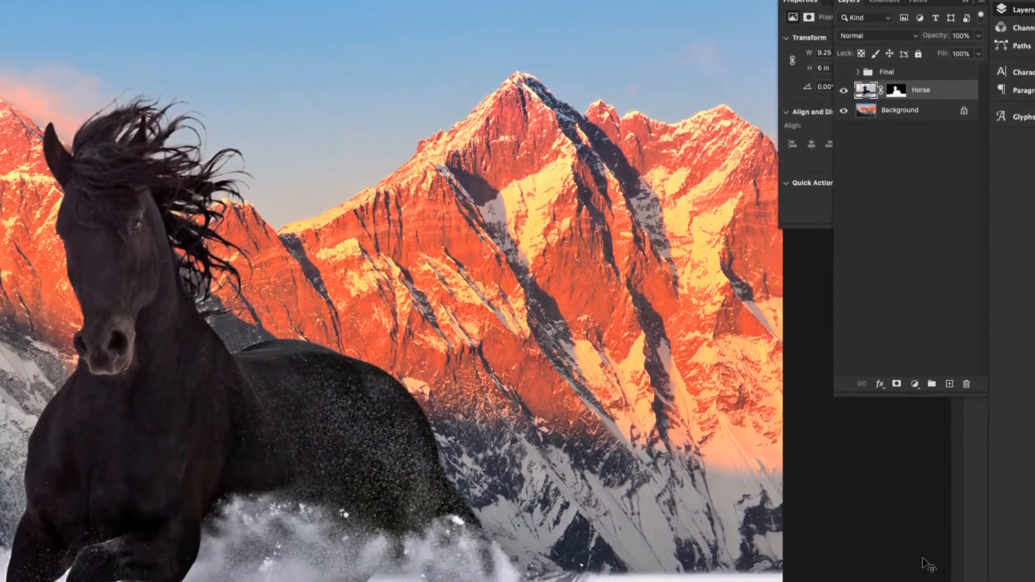
# Add a Color Balance adjustment layer directly above the Horse layer
pyautogui.click(915, 384)
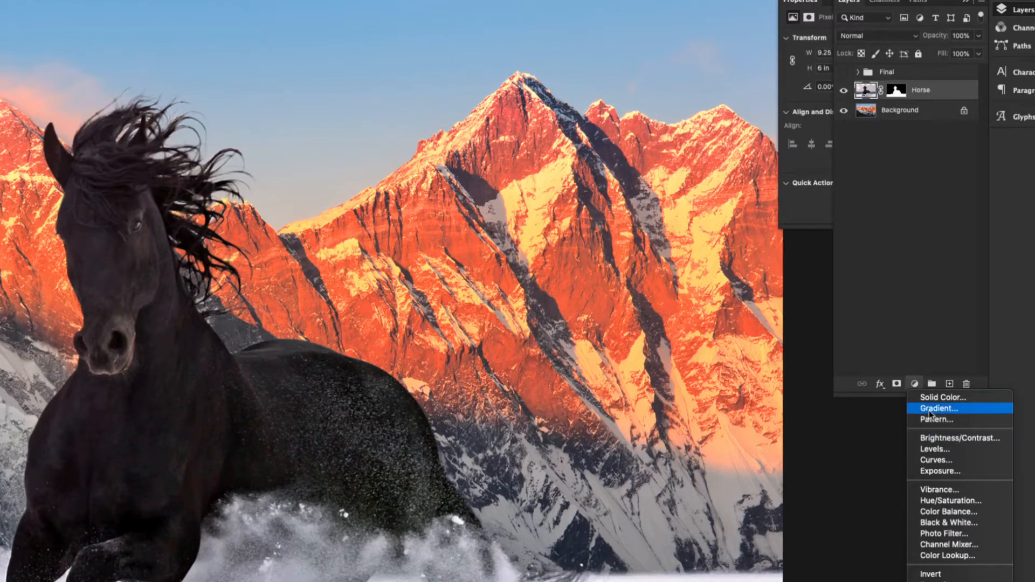
pyautogui.click(935, 512)
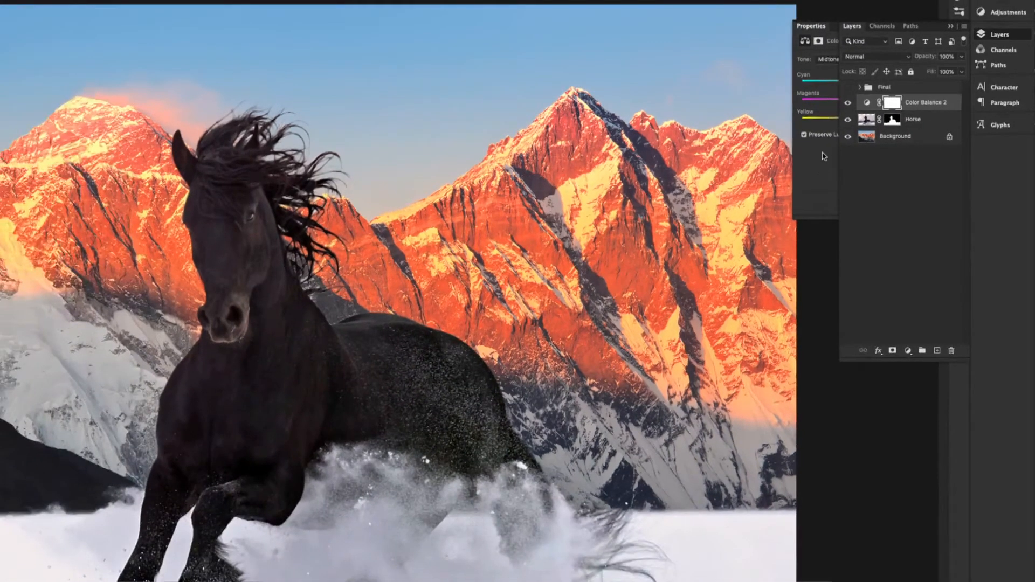
# Try a midtone Cyan–Red value of -47 on the unclipped Color Balance adjustment and undo it
pyautogui.click(819, 154)
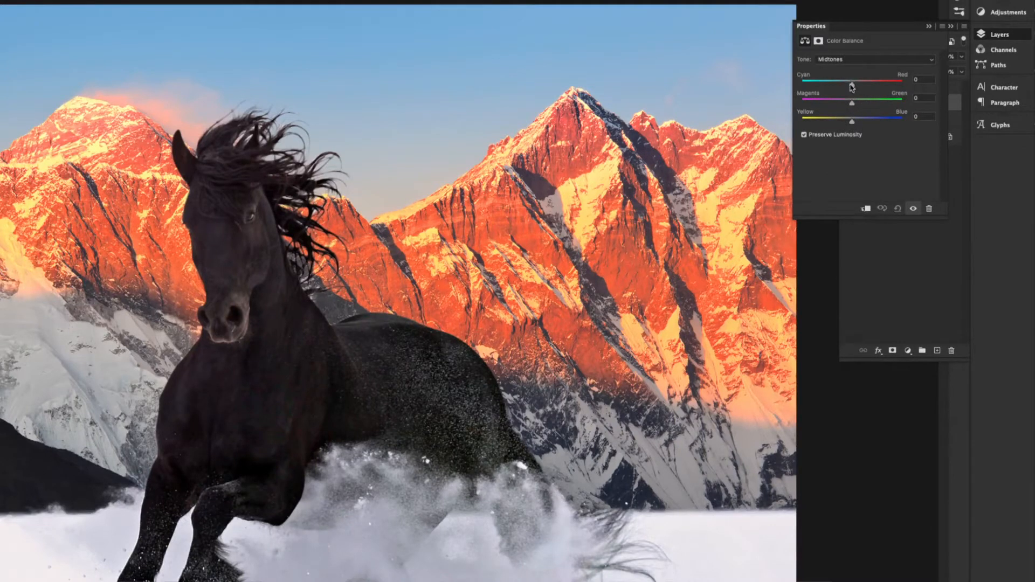
pyautogui.moveTo(852, 85); pyautogui.dragTo(829, 86)
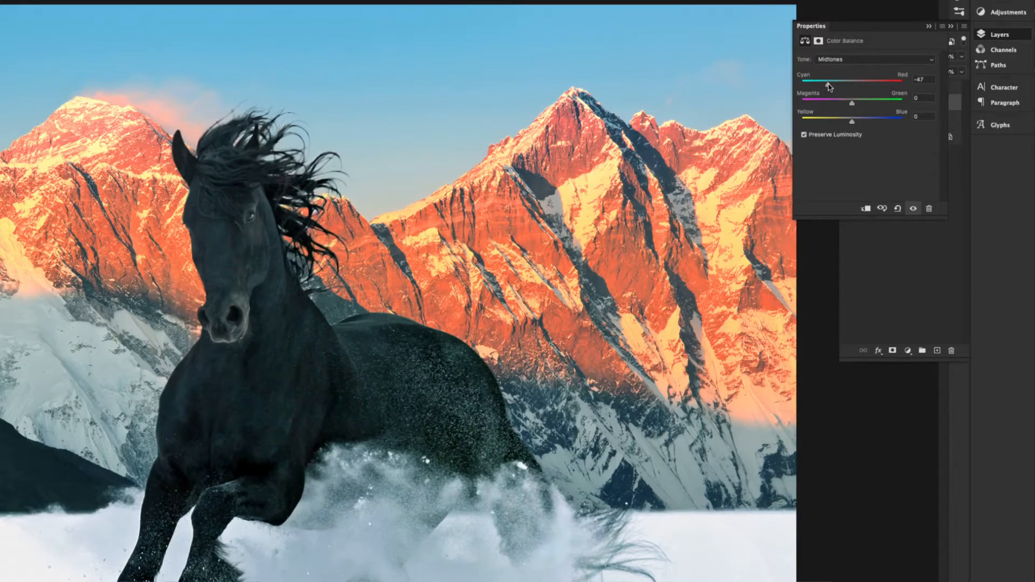
pyautogui.hotkey('ctrl', 'z')
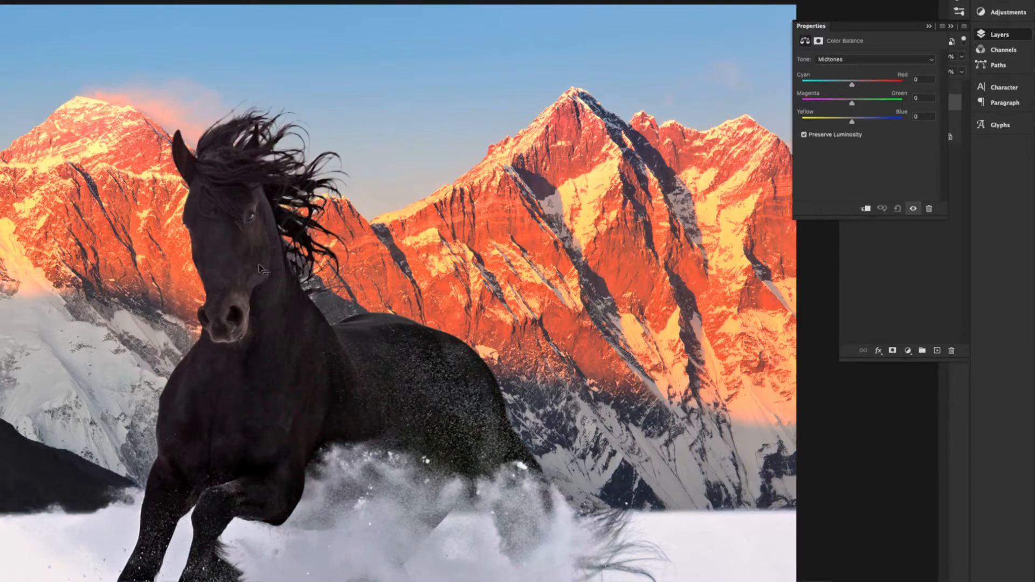
# Clip the Color Balance adjustment layer to the Horse layer
pyautogui.click(920, 266)
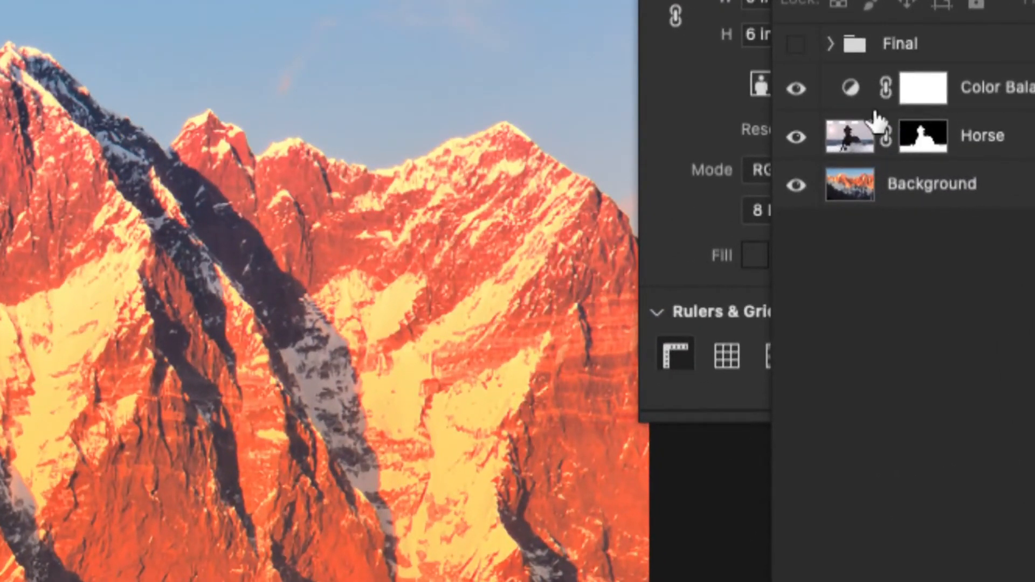
pyautogui.moveTo(876, 121); pyautogui.dragTo(871, 100)
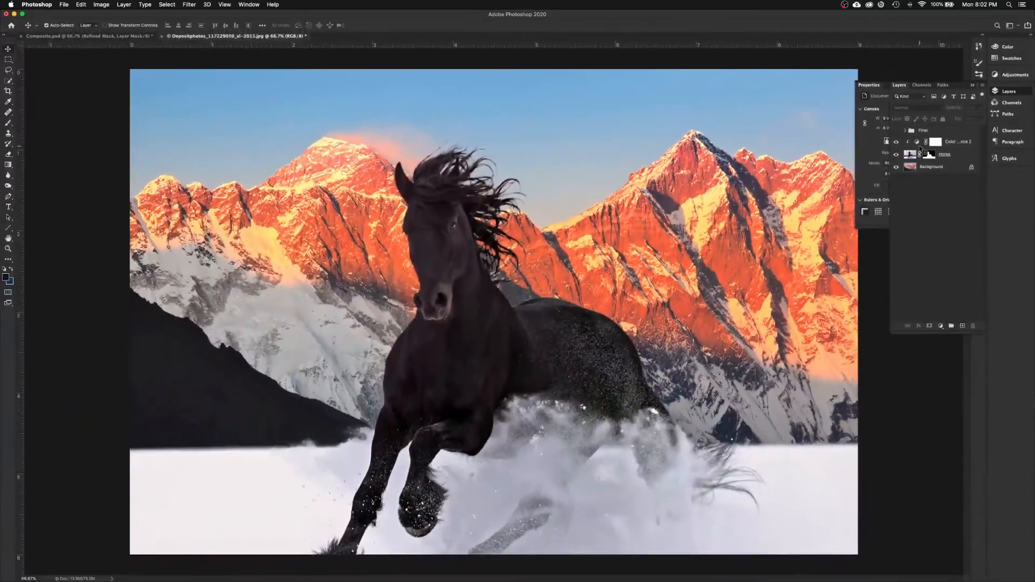
# Shift the horse's midtones slightly toward red, magenta and blue in the clipped Color Balance adjustment
pyautogui.click(917, 143)
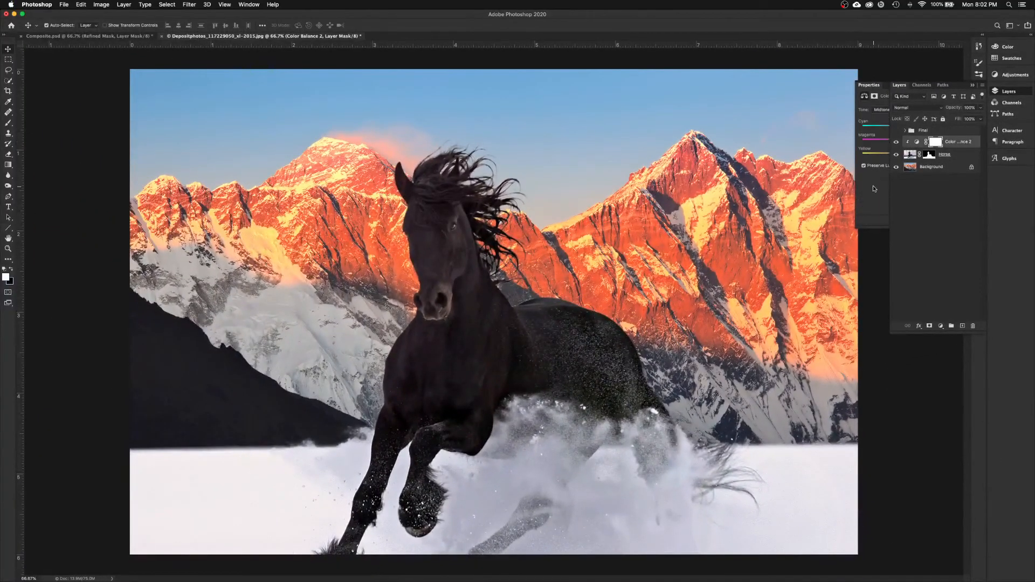
pyautogui.click(875, 188)
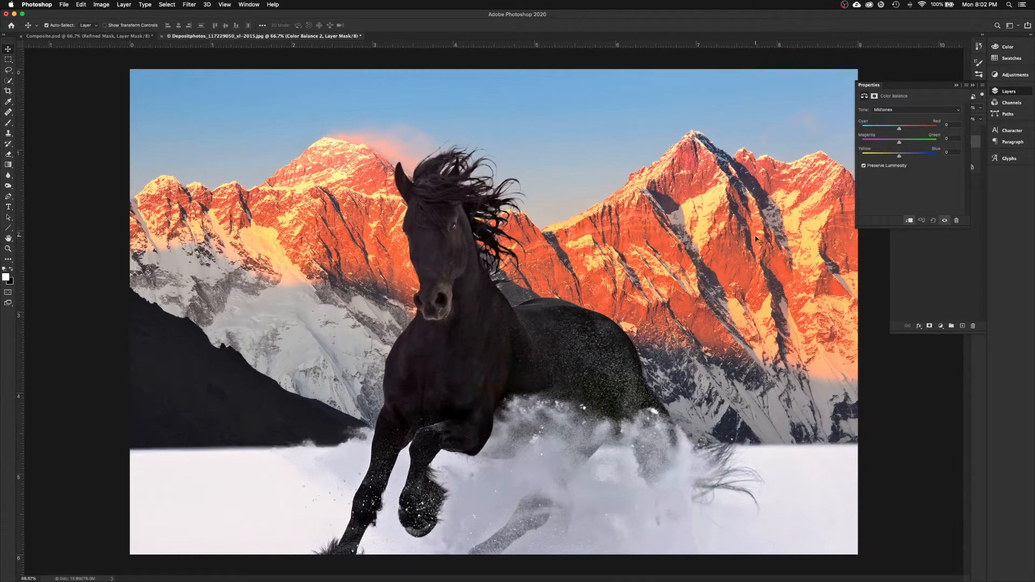
pyautogui.moveTo(899, 128)
pyautogui.mouseDown()
pyautogui.moveTo(911, 132)
pyautogui.moveTo(896, 145)
pyautogui.mouseUp()
pyautogui.moveTo(899, 158); pyautogui.dragTo(909, 131)
pyautogui.moveTo(896, 145); pyautogui.dragTo(905, 158)
pyautogui.click(921, 257)
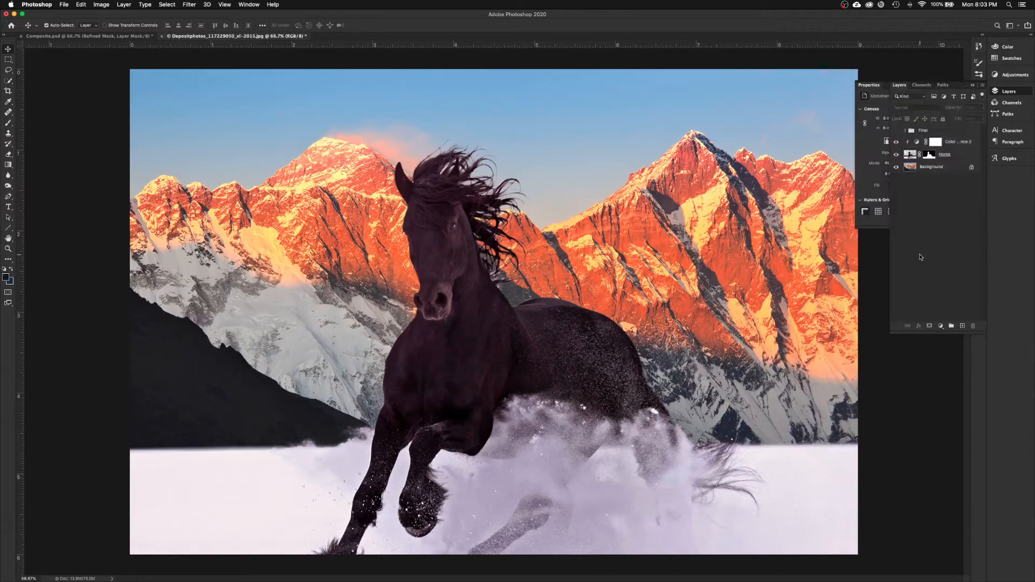
# Duplicate the Background layer within the same document, naming the copy Background
pyautogui.click(932, 167)
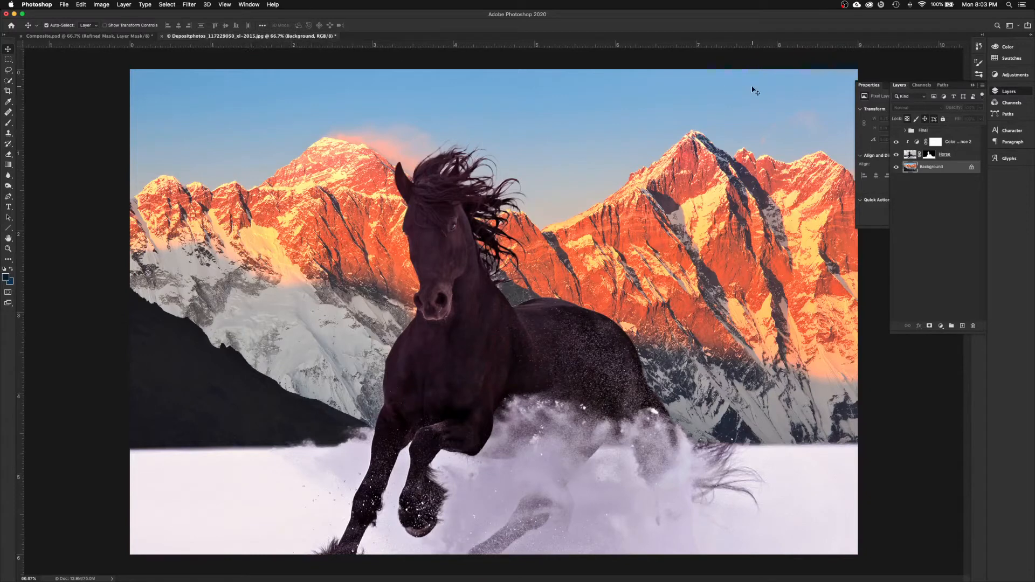
pyautogui.click(982, 86)
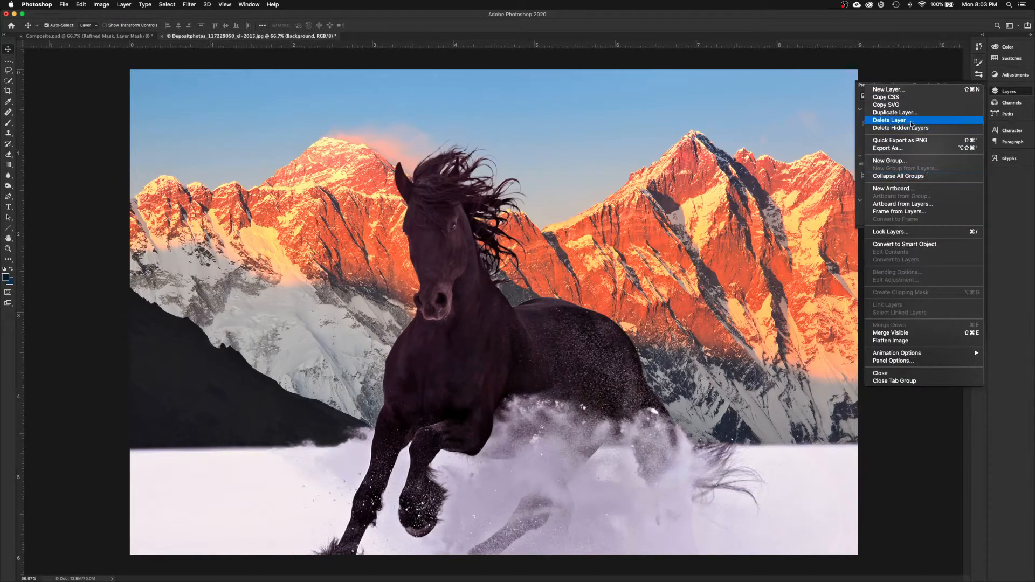
pyautogui.click(919, 112)
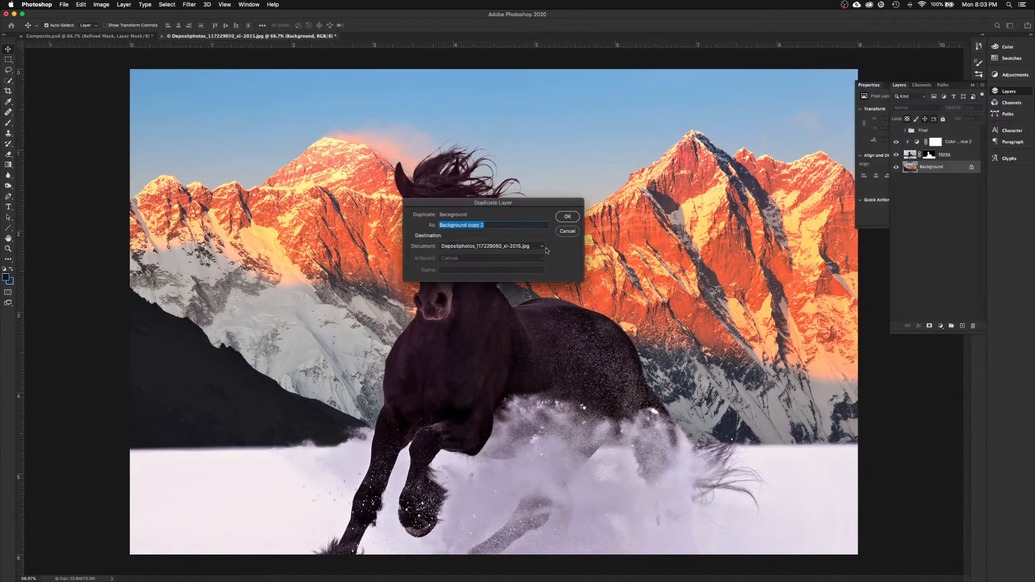
pyautogui.write('B')
pyautogui.press('Return')
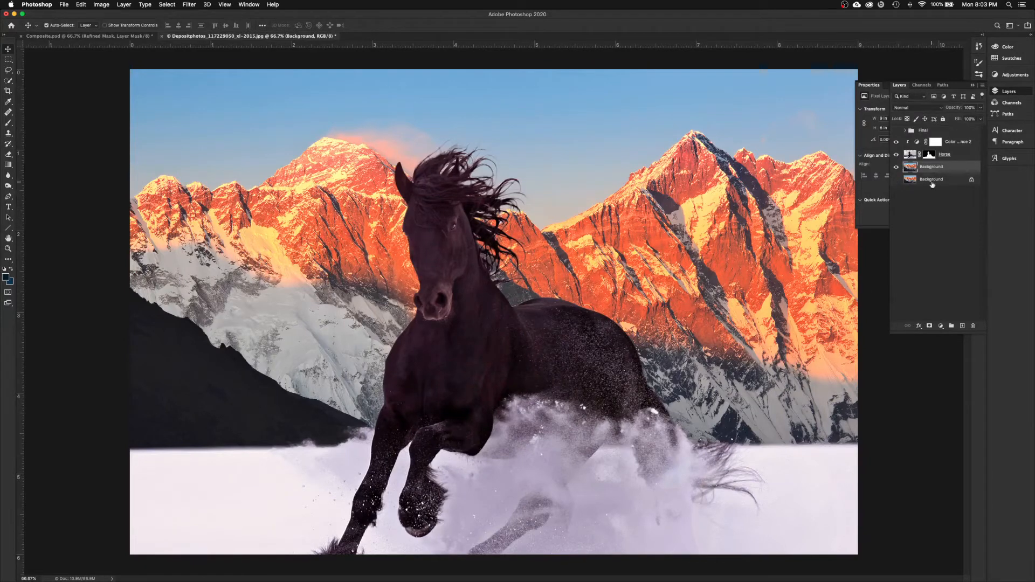
# Save the document as Horse-Composite.psd in Photoshop format with its layers kept
pyautogui.click(64, 5)
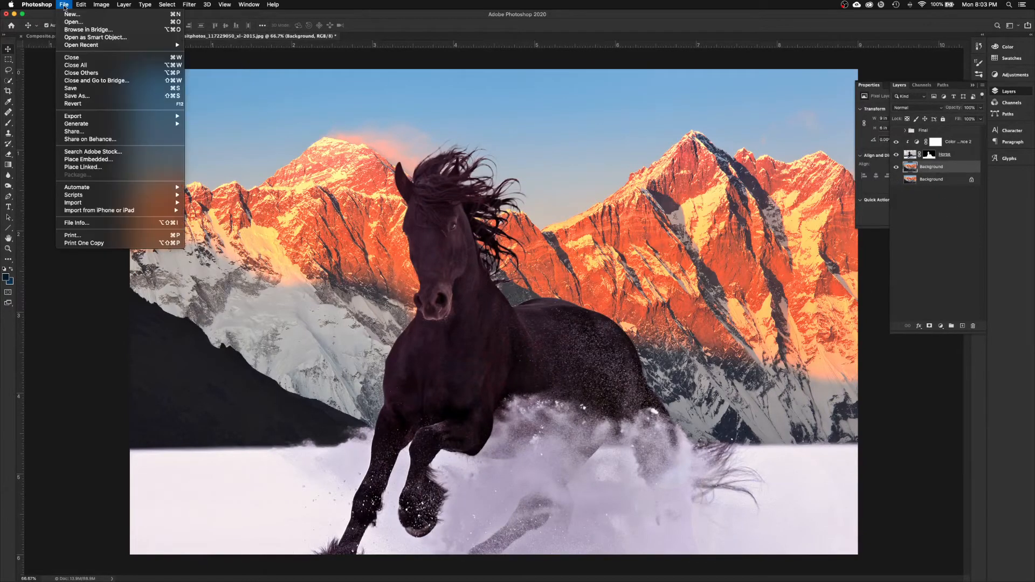
pyautogui.click(70, 97)
pyautogui.write('Horse-Composite.psd')
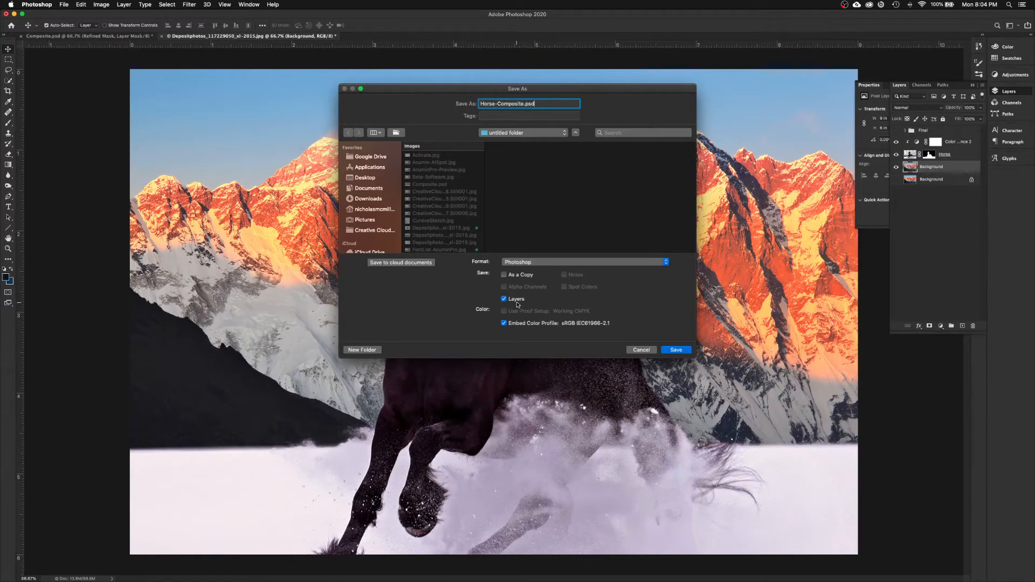
pyautogui.click(674, 351)
# Rename the duplicated background layer to Background2
pyautogui.doubleClick(936, 167)
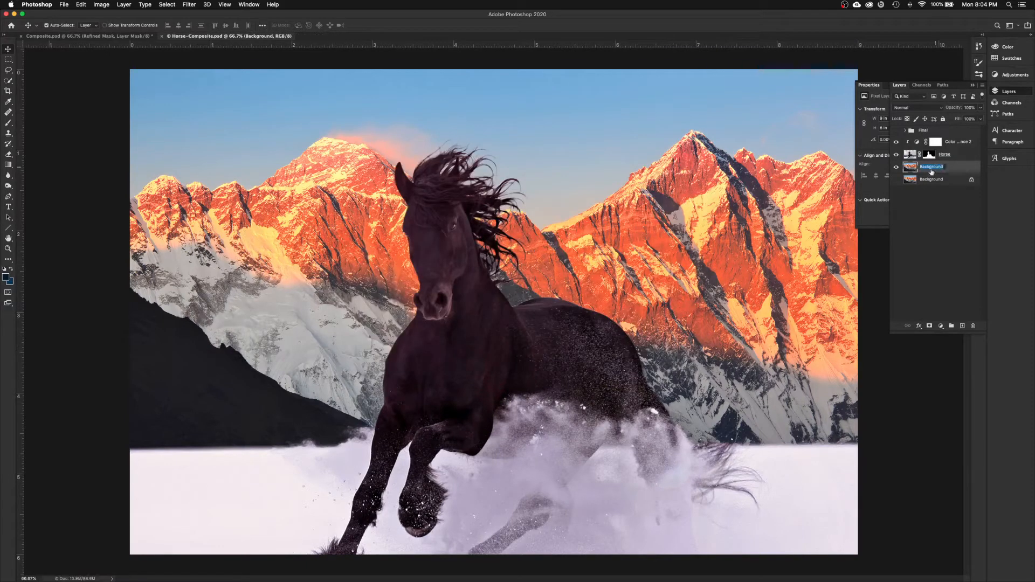
pyautogui.click(946, 167)
pyautogui.write('2')
pyautogui.click(928, 252)
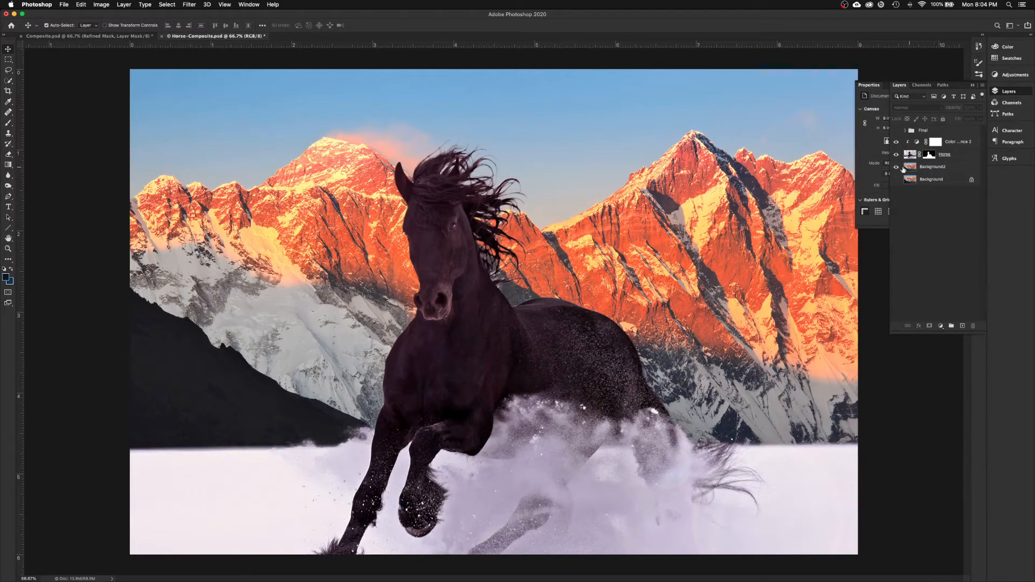
# Add a linear dark-to-transparent Gradient Fill layer at 90° and 100% scale above Background2, and clip it to that layer
pyautogui.click(932, 168)
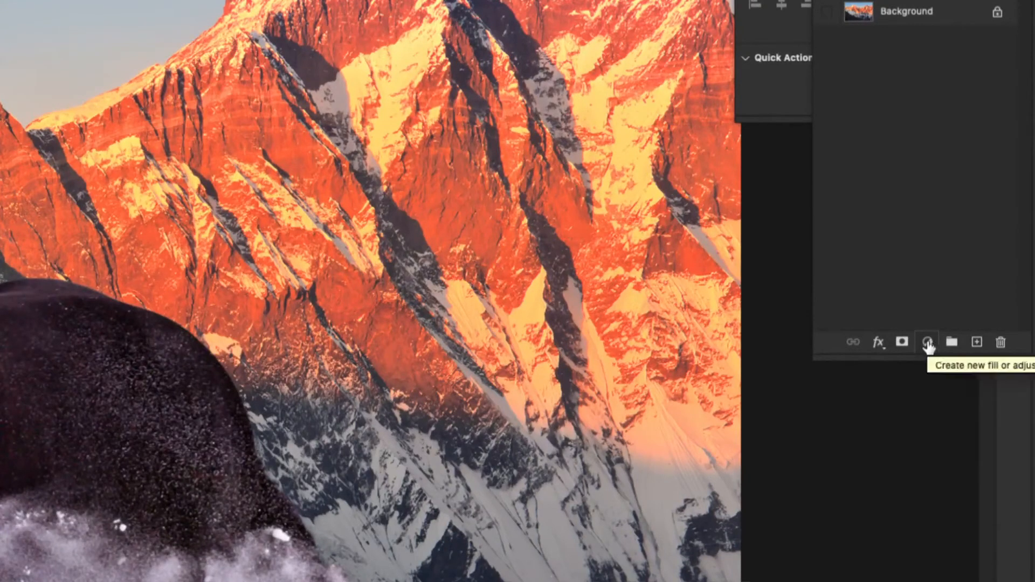
pyautogui.click(927, 343)
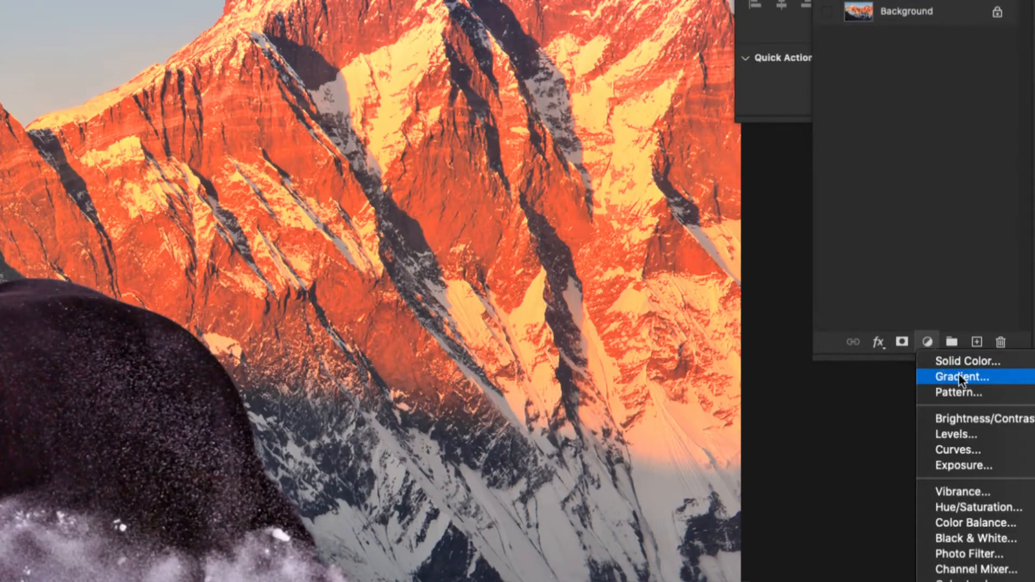
pyautogui.click(924, 376)
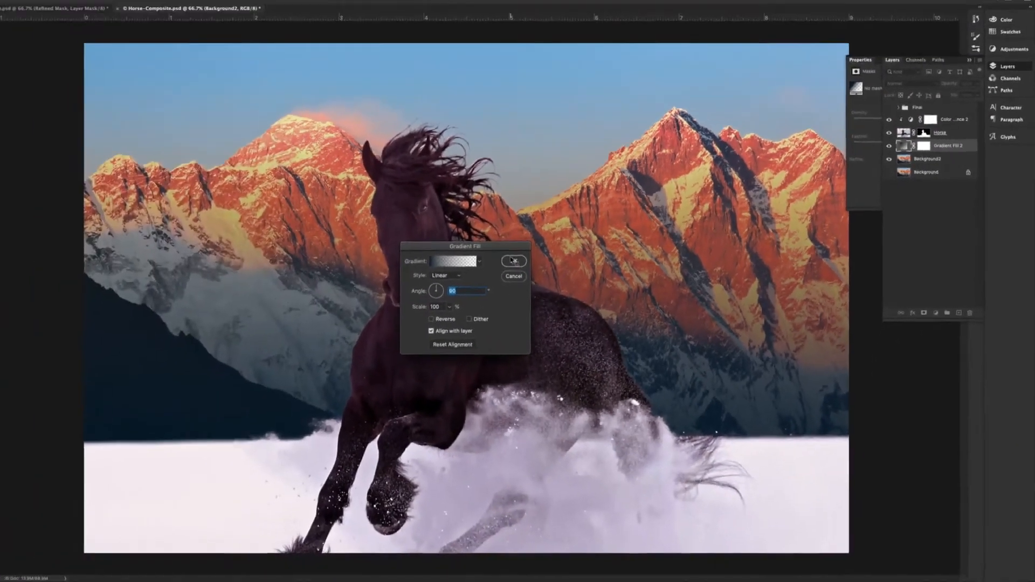
pyautogui.moveTo(492, 261); pyautogui.dragTo(486, 284)
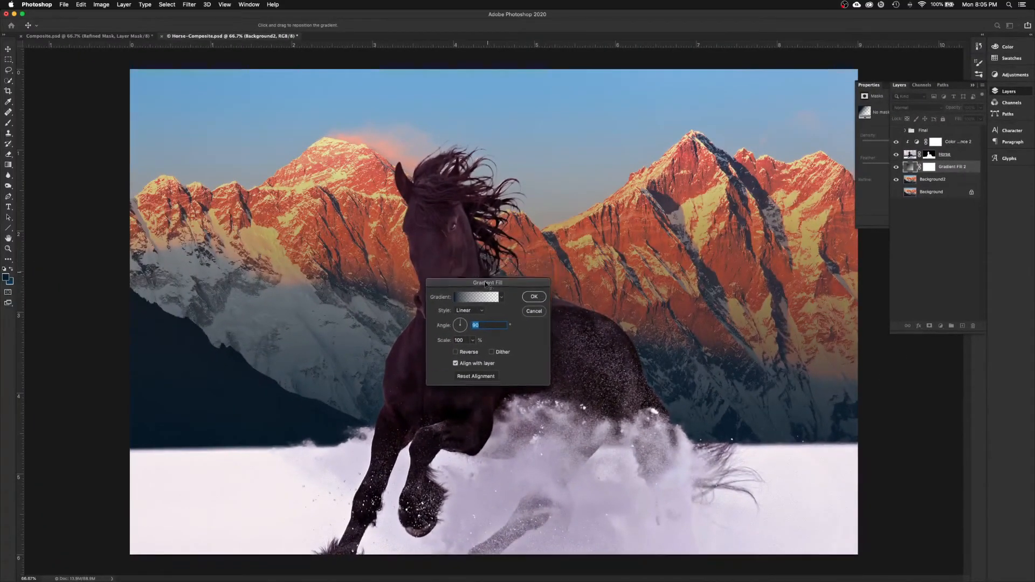
pyautogui.click(502, 297)
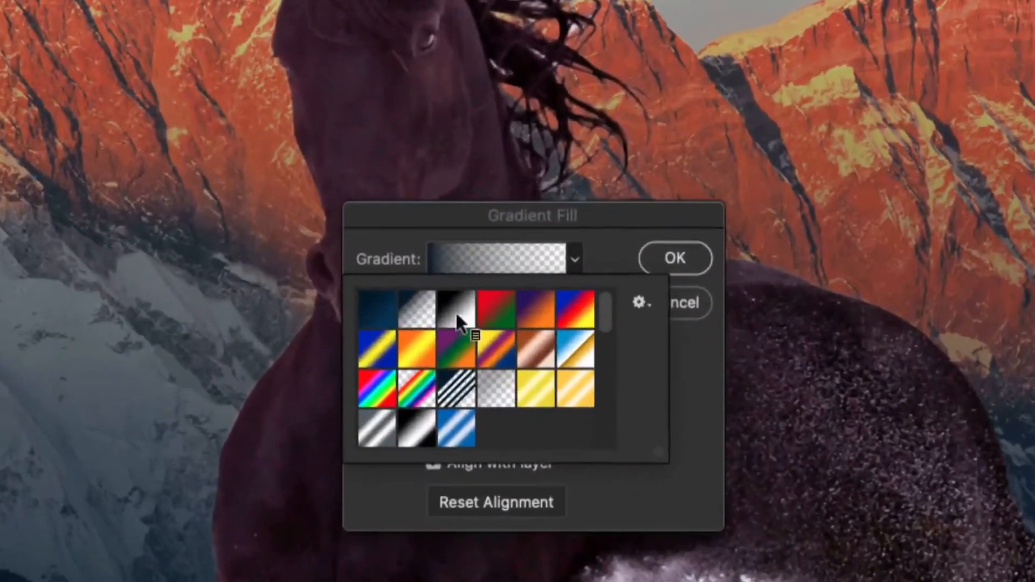
pyautogui.click(584, 271)
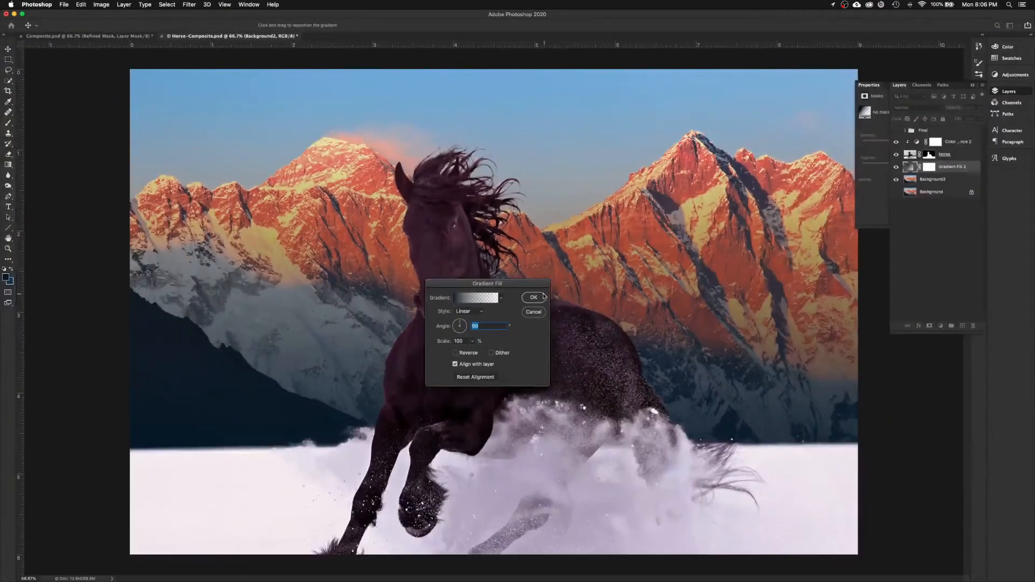
pyautogui.click(533, 297)
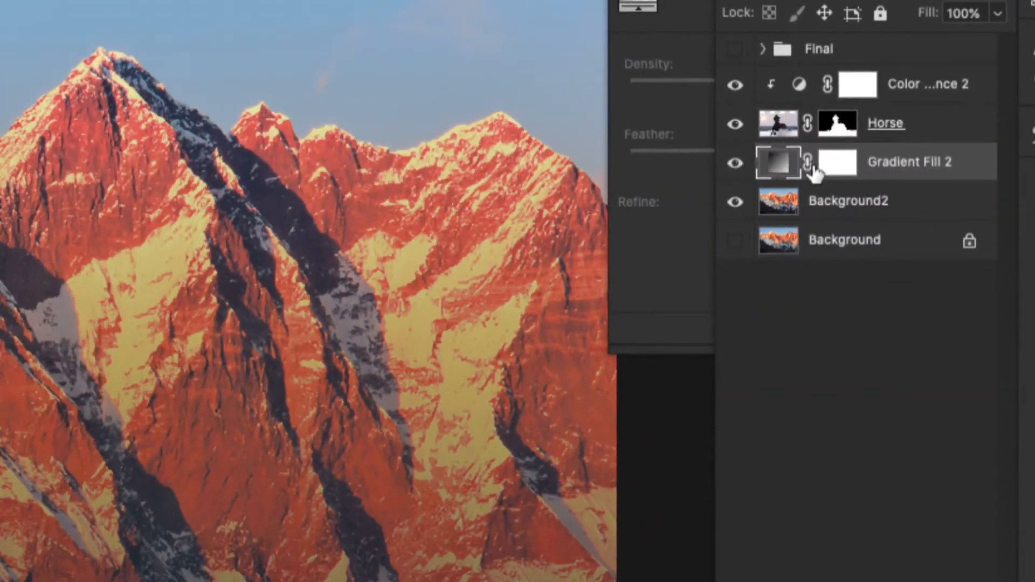
pyautogui.keyDown('alt'); pyautogui.click(786, 182); pyautogui.keyUp('alt')
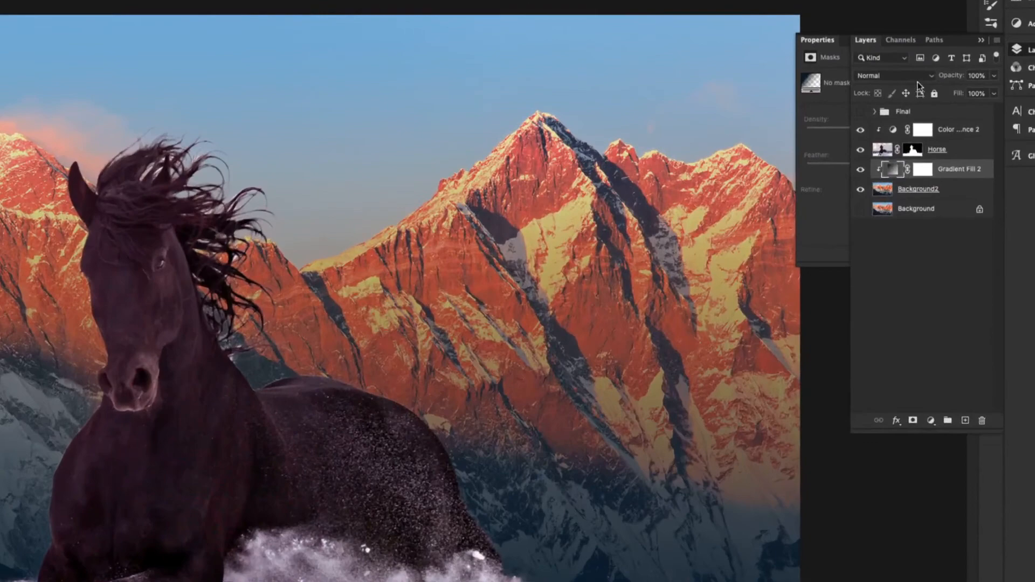
# Preview blend modes such as Subtract on the gradient fill layer, leaving it on Normal
pyautogui.click(926, 108)
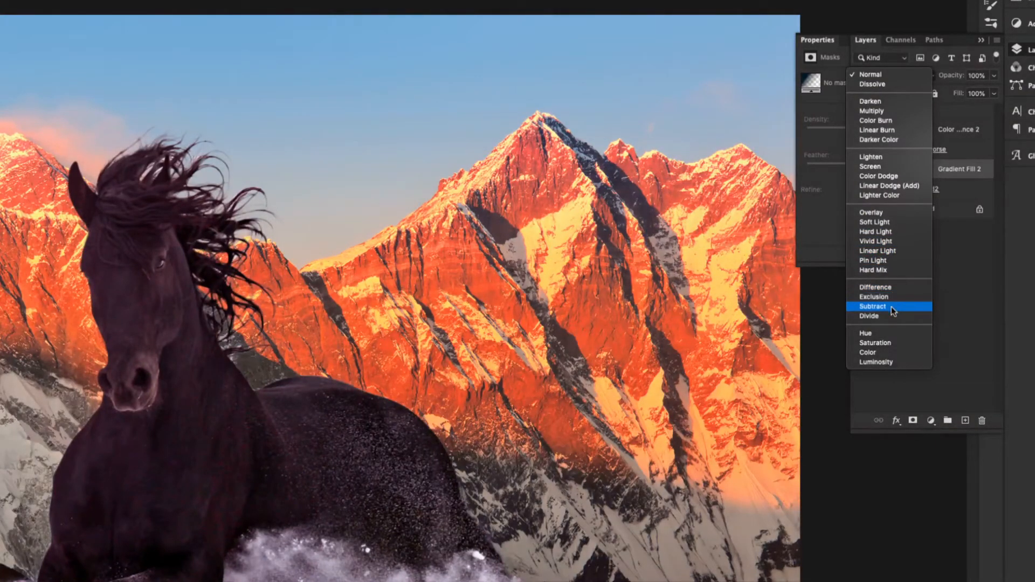
pyautogui.click(957, 304)
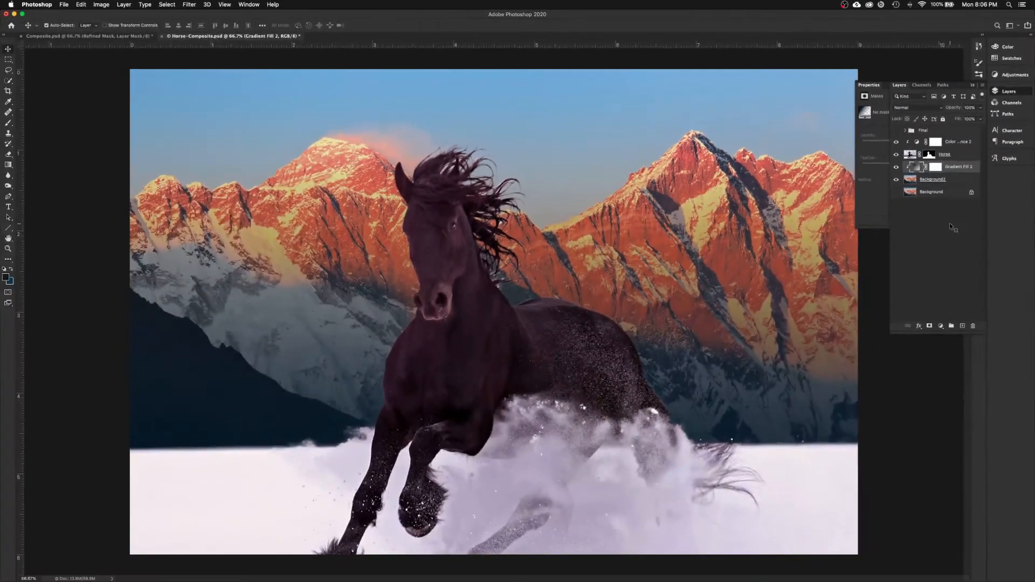
pyautogui.click(912, 110)
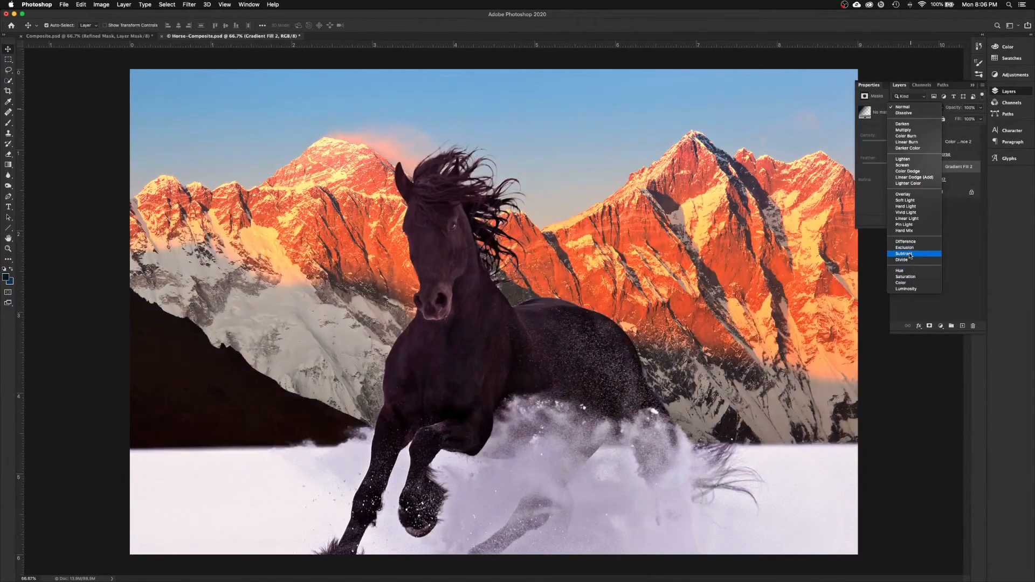
pyautogui.click(965, 260)
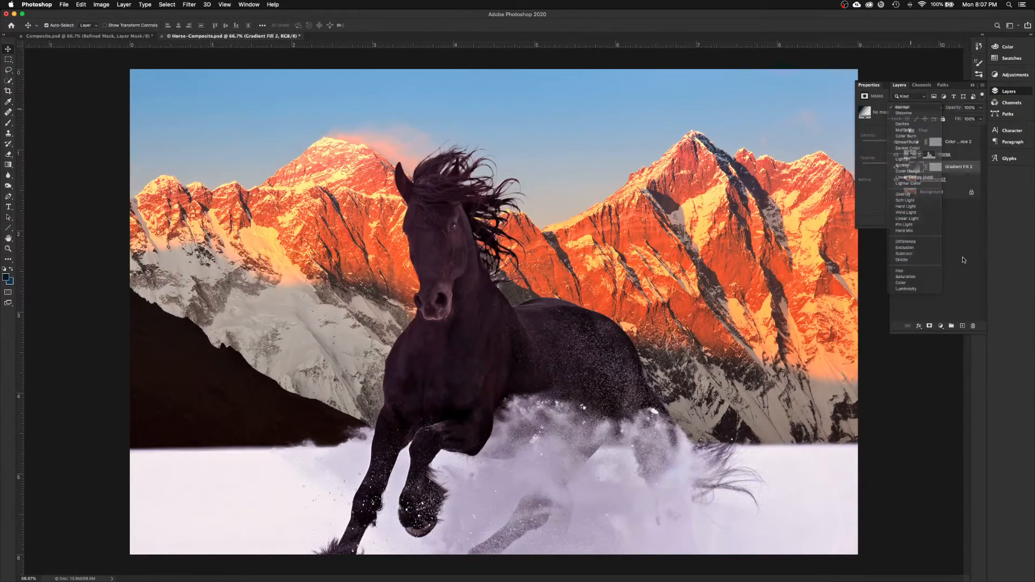
# Toggle the gradient fill layer's visibility to compare the background with and without it
pyautogui.click(896, 167)
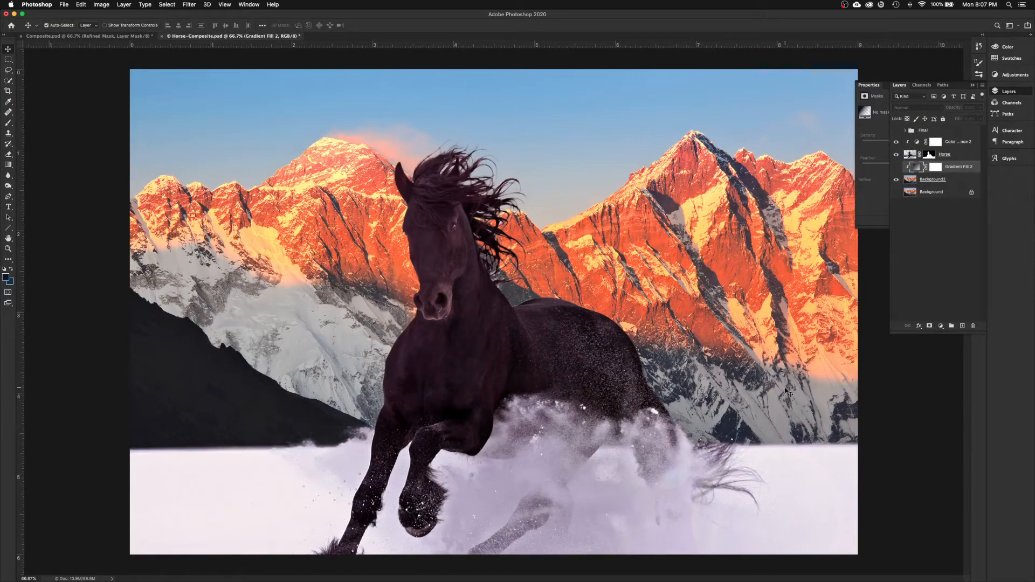
pyautogui.click(896, 166)
pyautogui.click(897, 167)
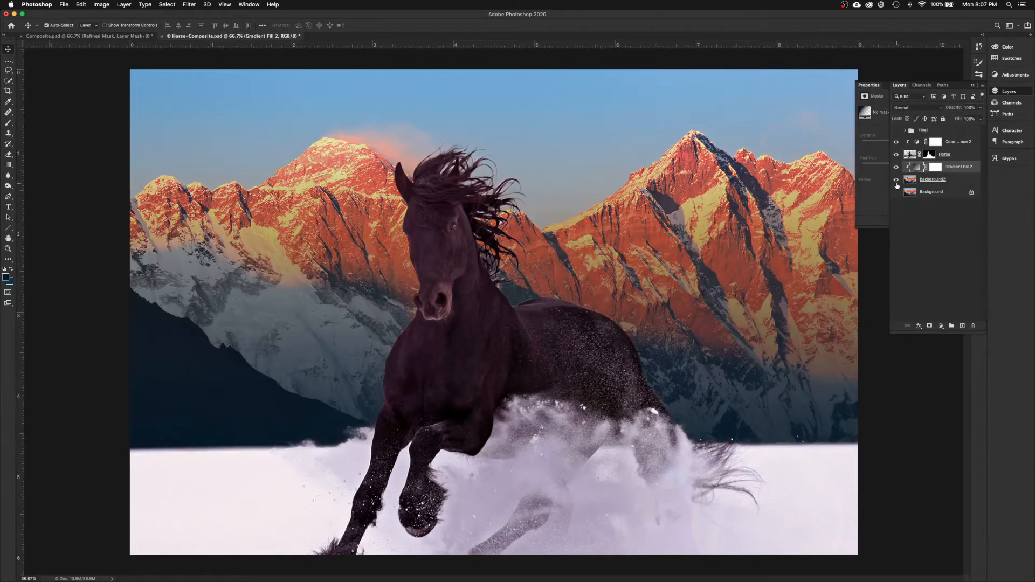
# Set the gradient fill layer's blend mode to Subtract
pyautogui.click(910, 108)
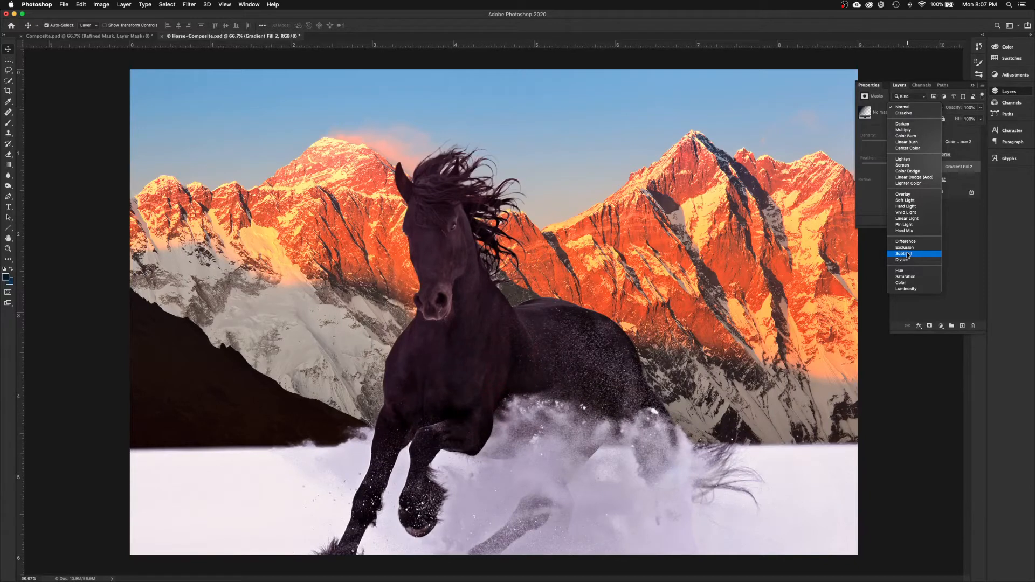
pyautogui.click(908, 254)
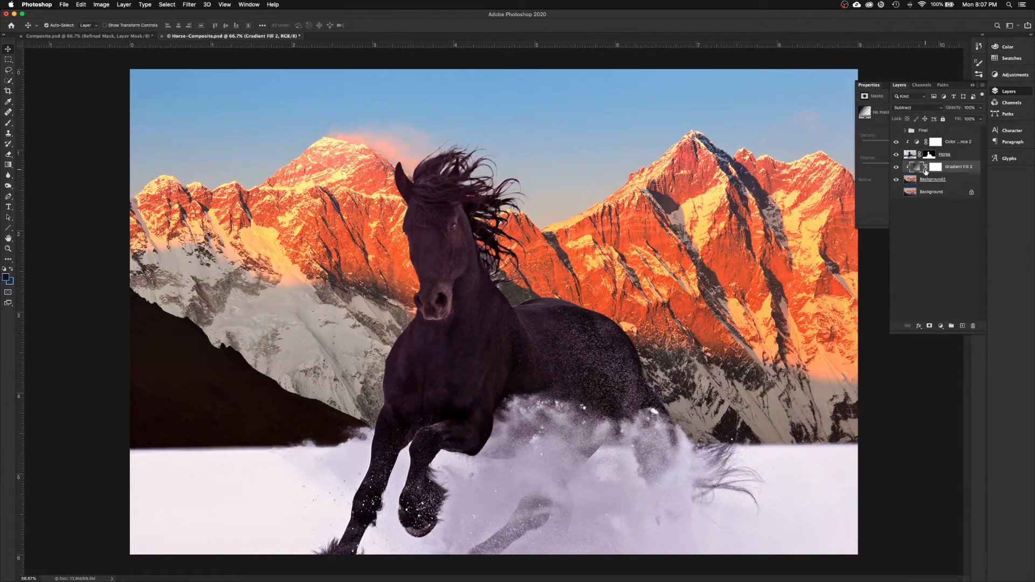
# Add a Levels adjustment layer clipped to the Horse layer, with the white input level at 231 and slightly darkened midtones
pyautogui.click(954, 154)
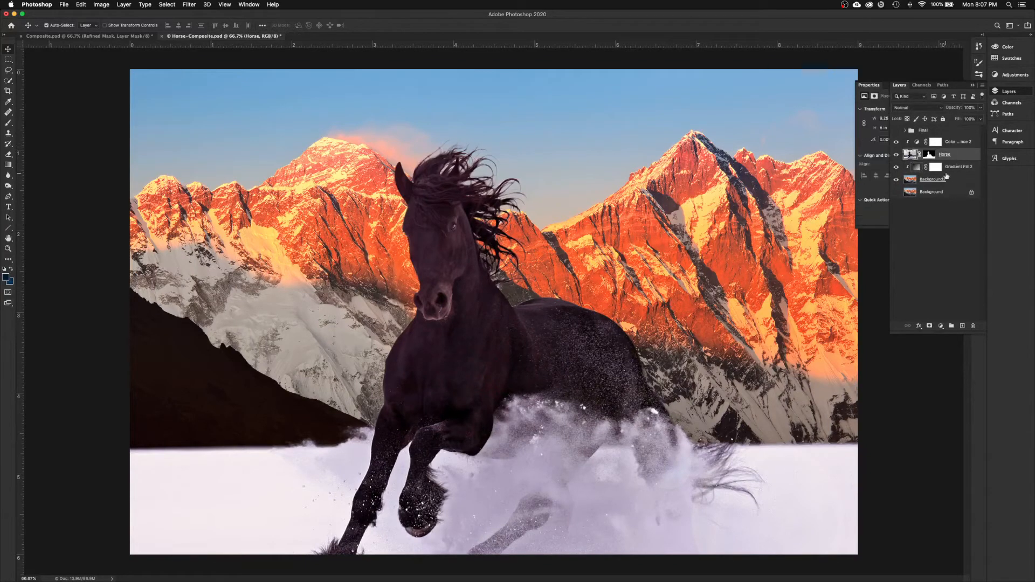
pyautogui.click(941, 327)
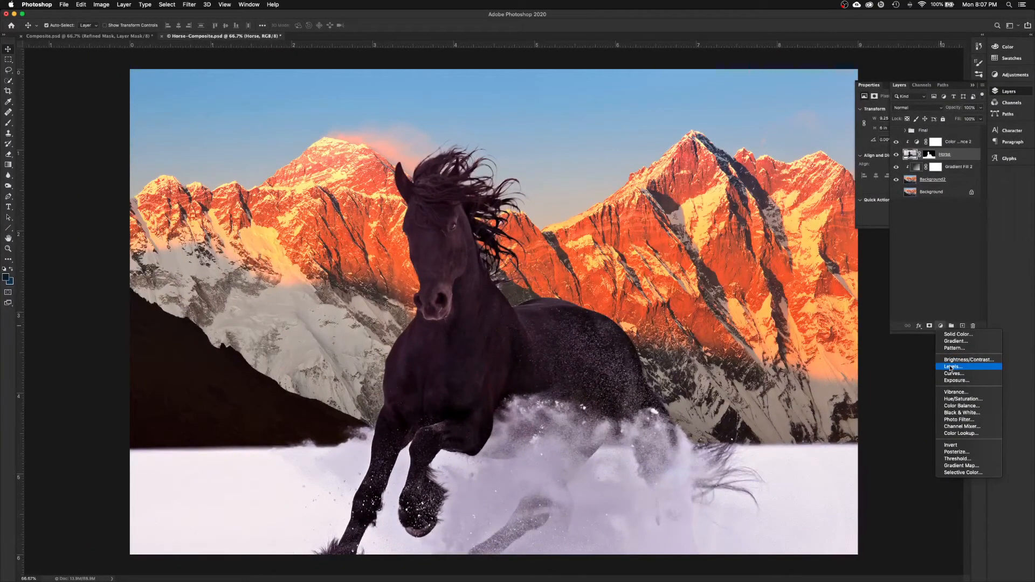
pyautogui.click(952, 369)
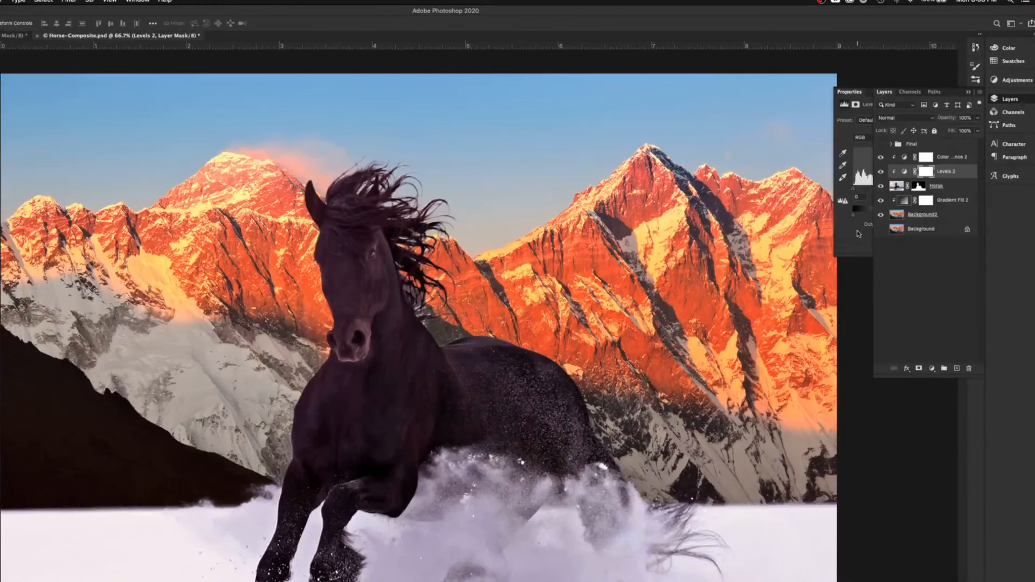
pyautogui.click(859, 234)
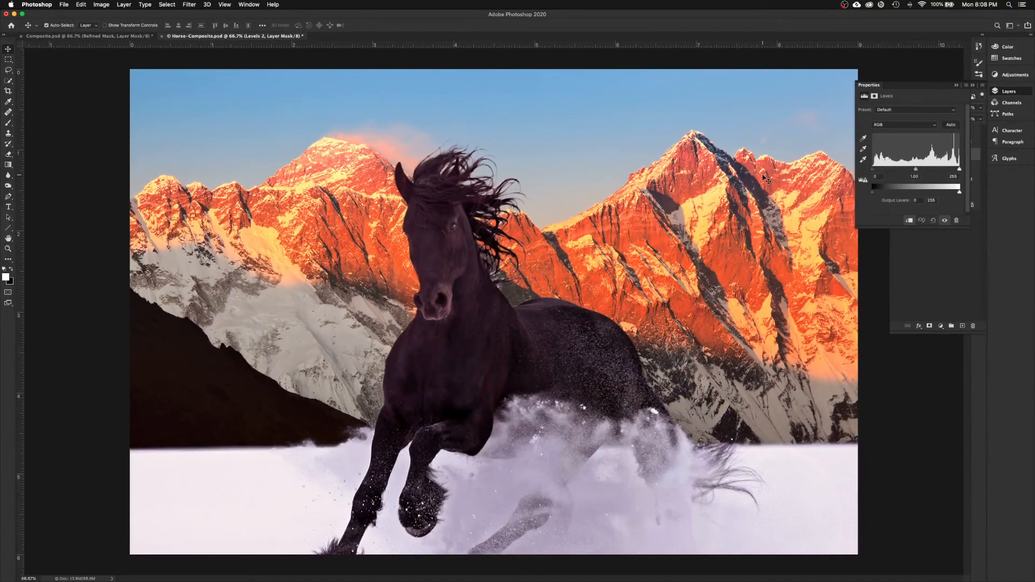
pyautogui.moveTo(917, 172); pyautogui.dragTo(953, 172)
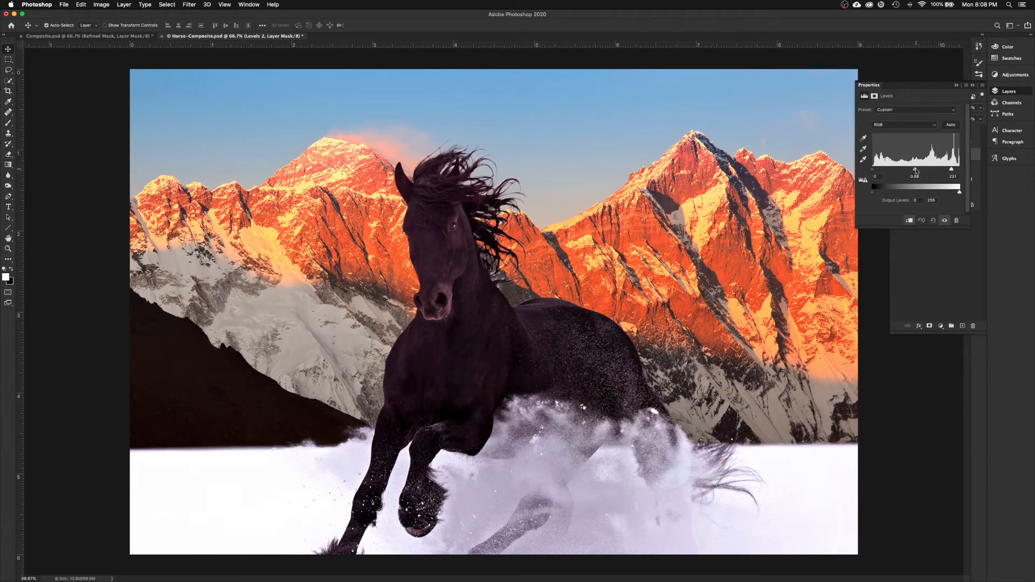
pyautogui.moveTo(915, 171); pyautogui.dragTo(918, 171)
pyautogui.click(910, 292)
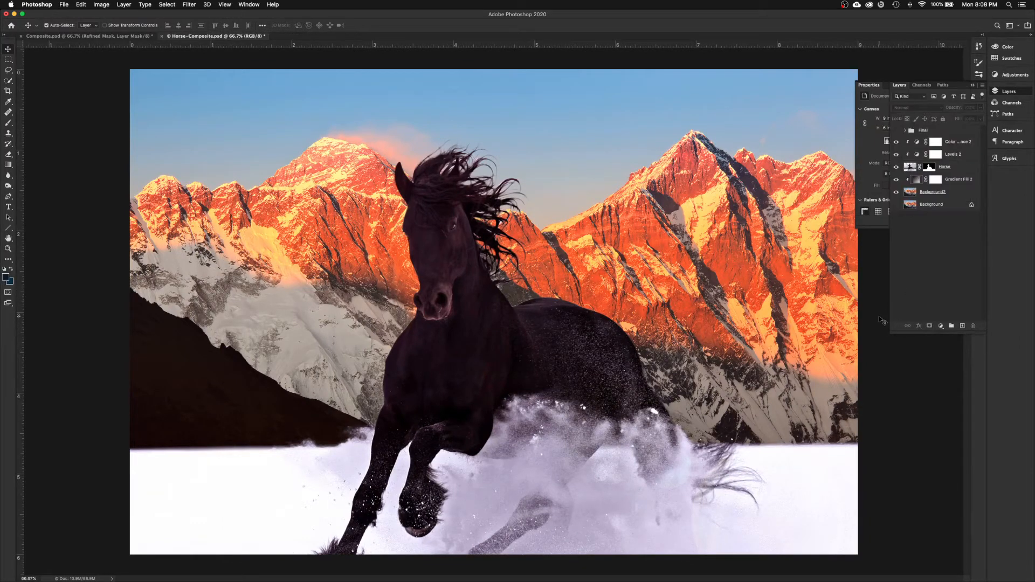
# Reduce the red and blue shifts in the midtones of the horse's Color Balance adjustment to neutralise its purple cast
pyautogui.click(916, 142)
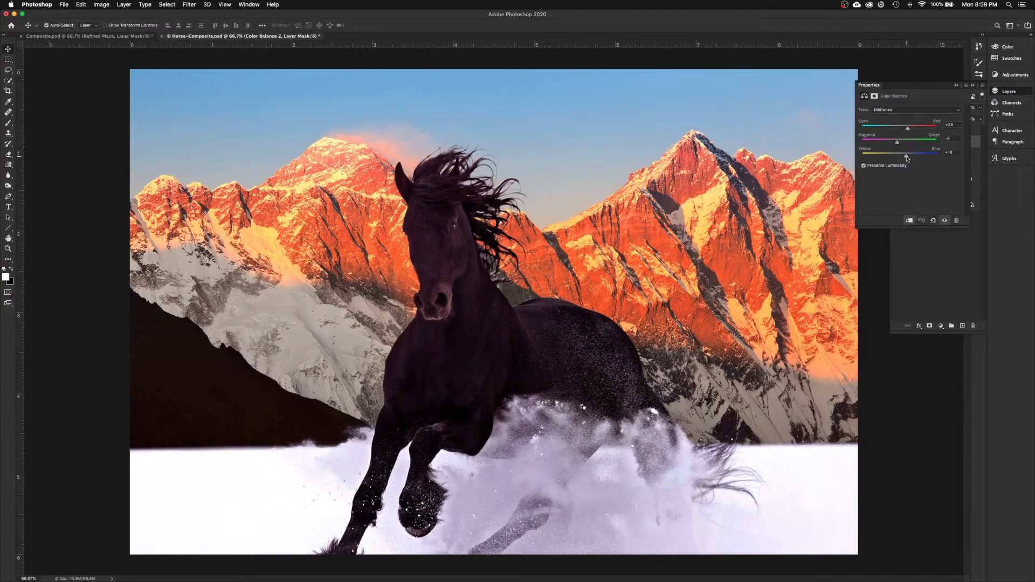
pyautogui.moveTo(908, 158); pyautogui.dragTo(902, 158)
pyautogui.moveTo(904, 130); pyautogui.dragTo(902, 159)
pyautogui.click(945, 270)
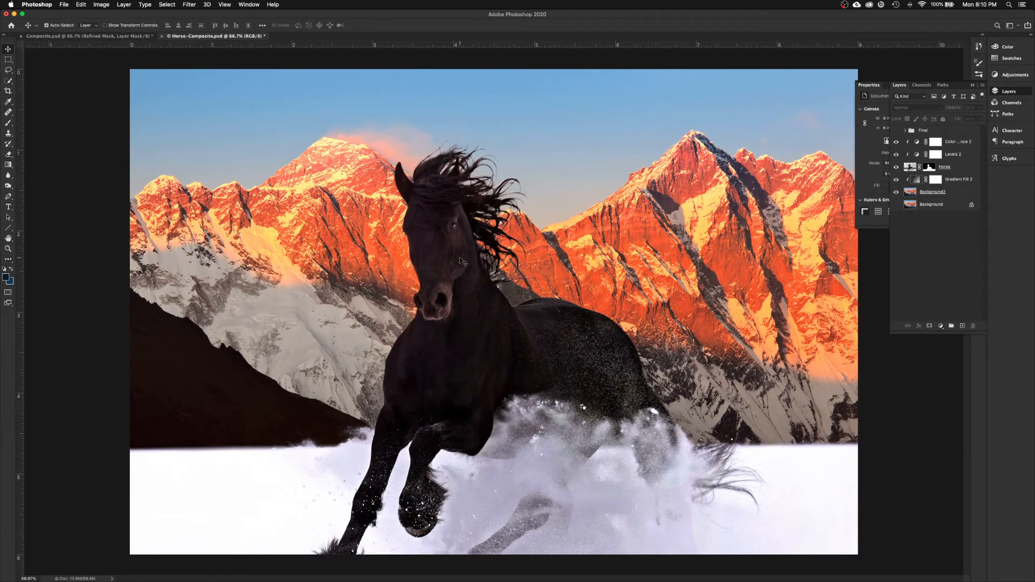
# Apply a Gaussian Blur with a radius of about 1.7 pixels to the Background2 layer
pyautogui.click(939, 192)
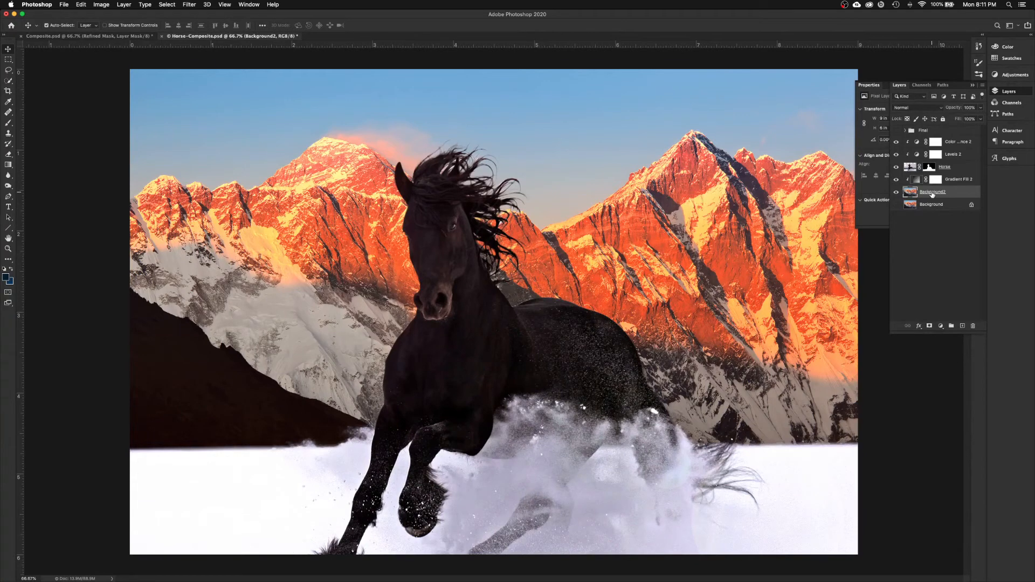
pyautogui.click(190, 5)
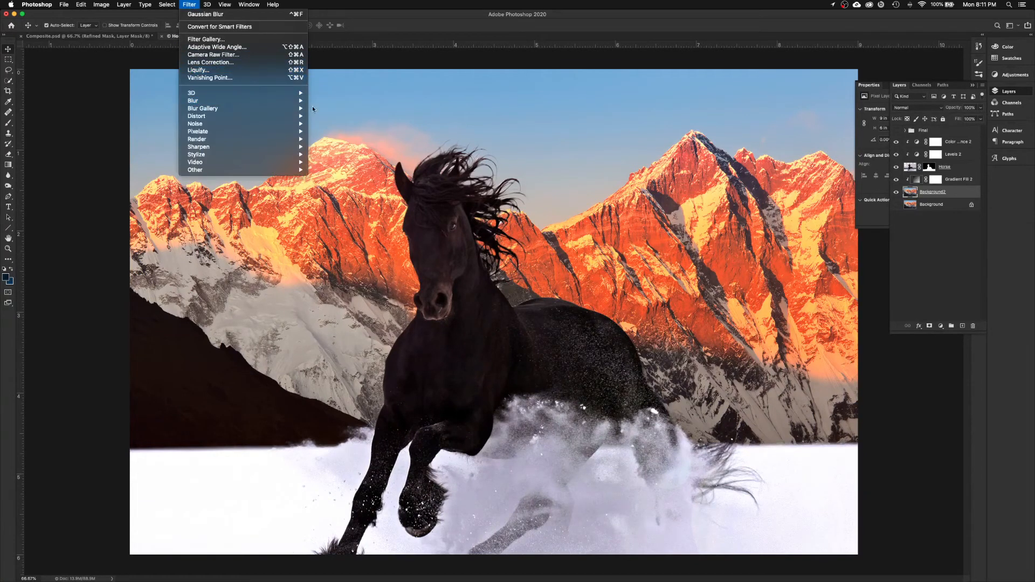
pyautogui.moveTo(297, 101)
pyautogui.click(328, 135)
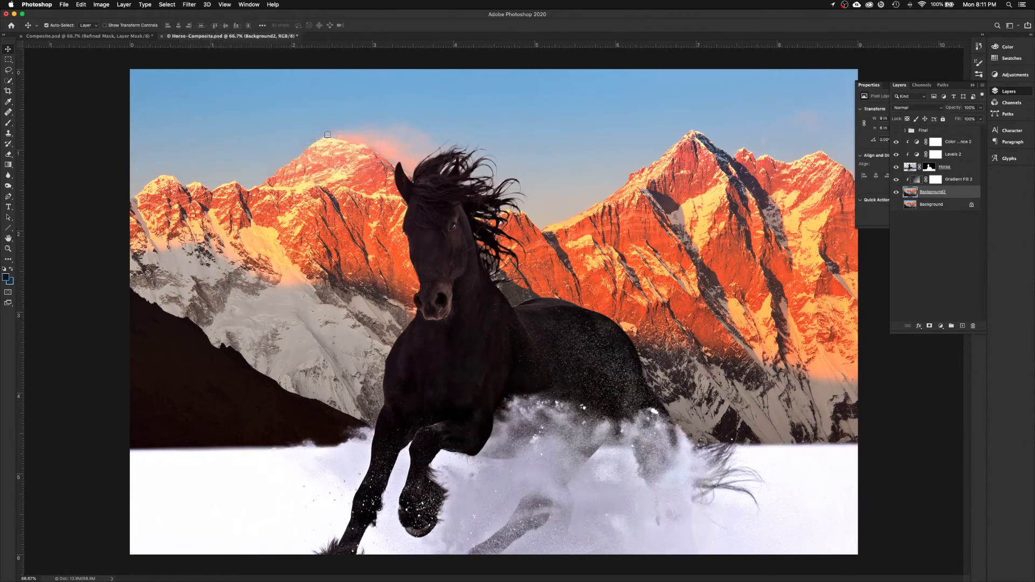
pyautogui.moveTo(359, 74); pyautogui.dragTo(745, 350)
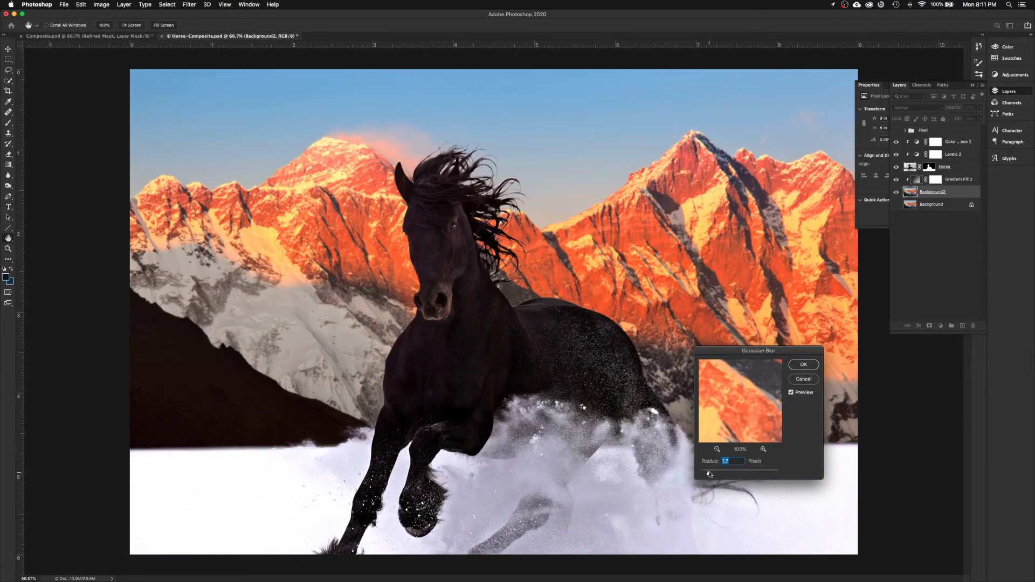
pyautogui.moveTo(710, 474)
pyautogui.mouseDown()
pyautogui.moveTo(724, 475)
pyautogui.moveTo(711, 476)
pyautogui.mouseUp()
pyautogui.click(809, 366)
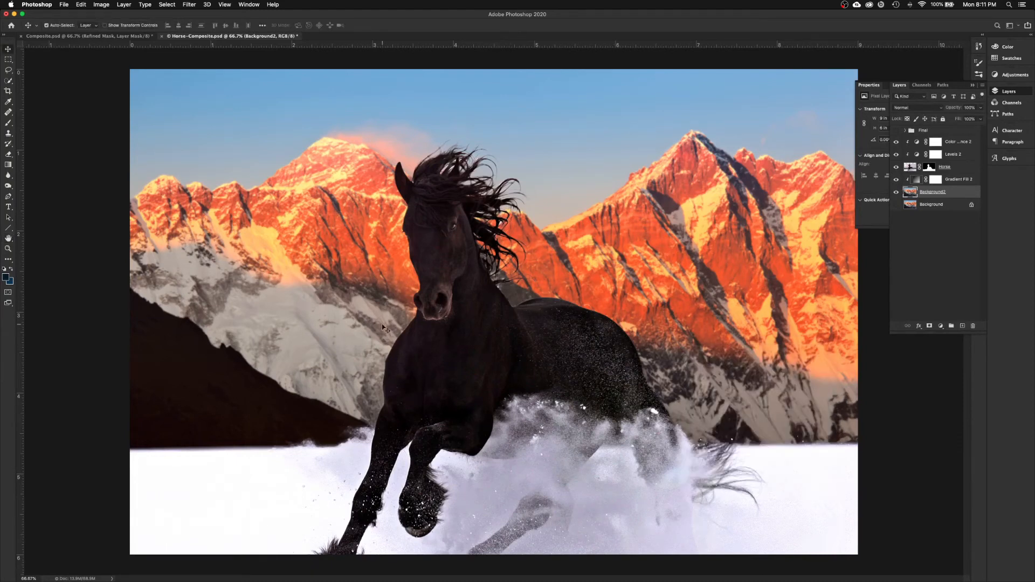
# Refine the Horse layer's mask with Select and Mask, shifting the edge slightly inward, smoothing it a little and outputting to the layer mask
pyautogui.click(929, 168)
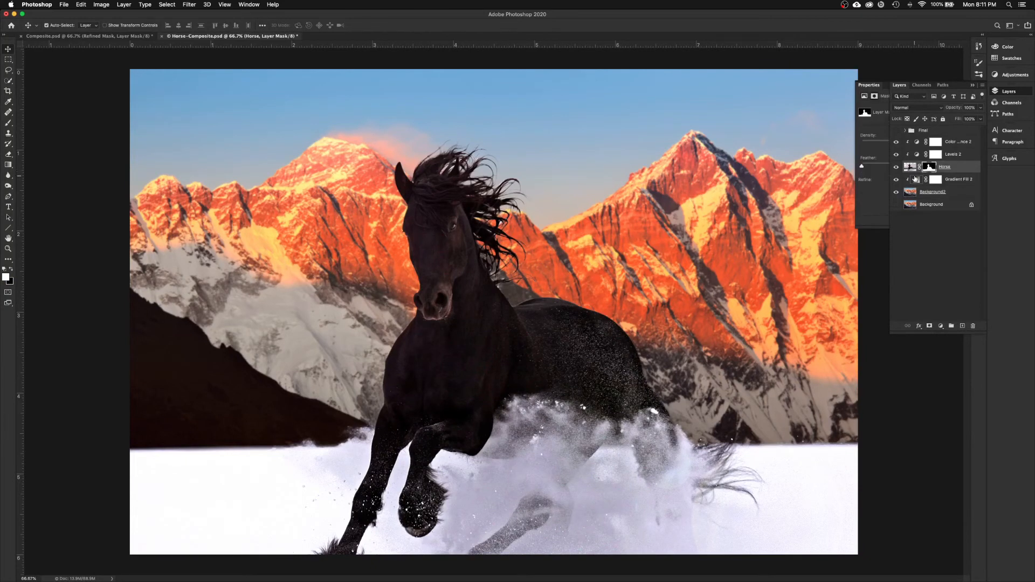
pyautogui.rightClick(928, 168)
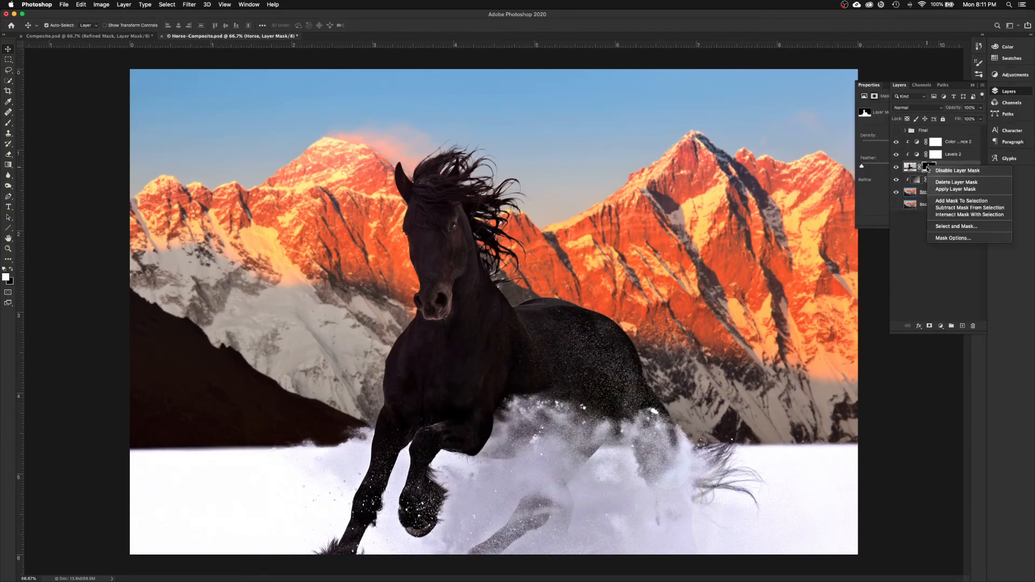
pyautogui.click(952, 226)
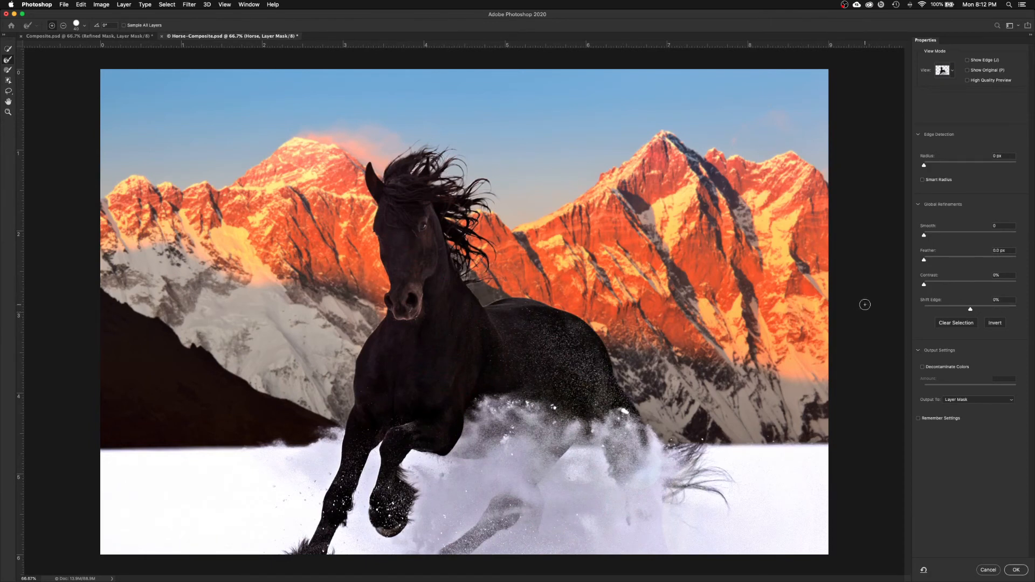
pyautogui.moveTo(971, 309); pyautogui.dragTo(968, 312)
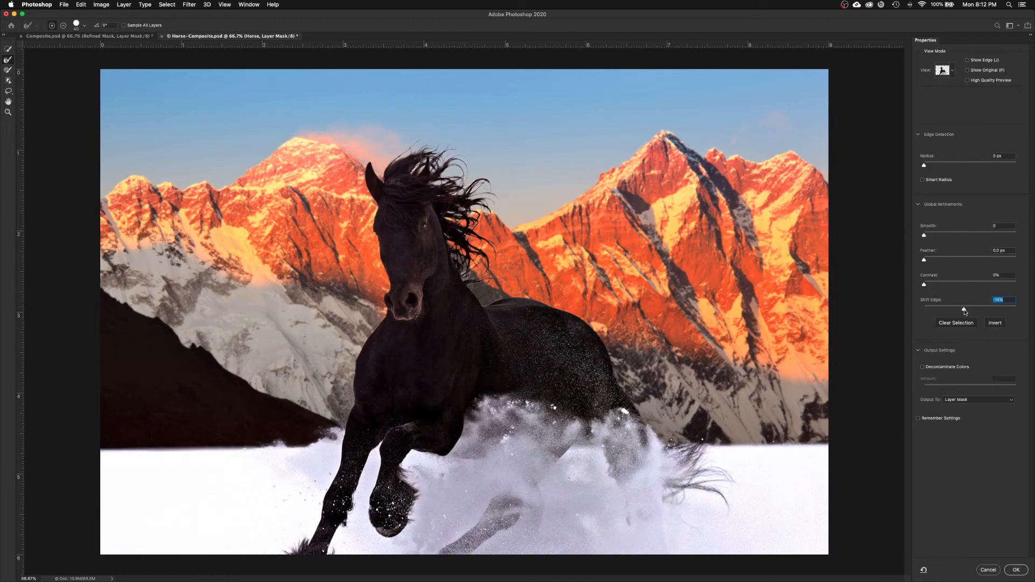
pyautogui.moveTo(967, 312); pyautogui.dragTo(967, 312)
pyautogui.moveTo(926, 236); pyautogui.dragTo(929, 236)
pyautogui.click(1016, 571)
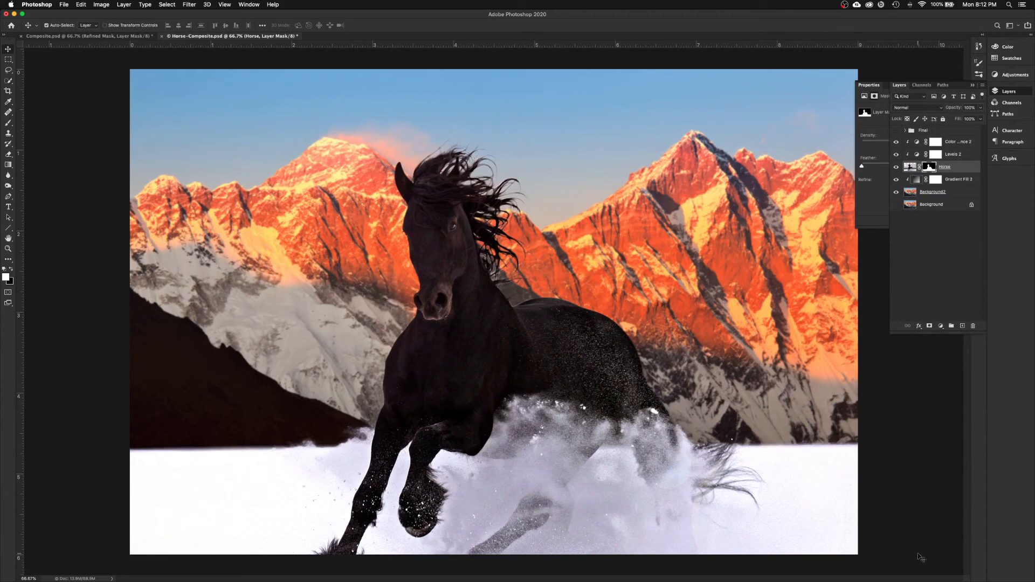
# Add a new layer above the gradient fill layer and fill it with white using the Paint Bucket tool
pyautogui.click(966, 184)
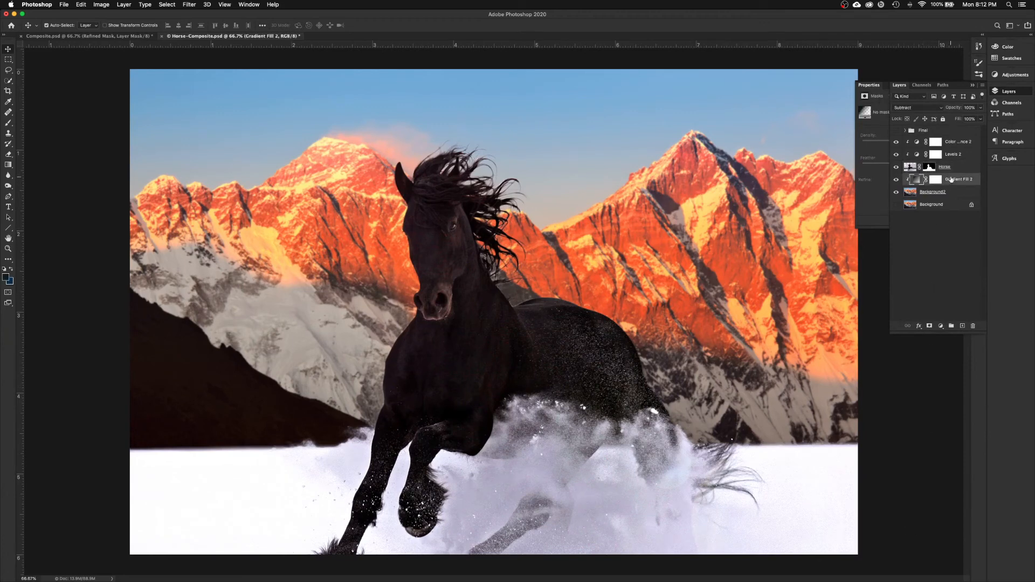
pyautogui.rightClick(7, 166)
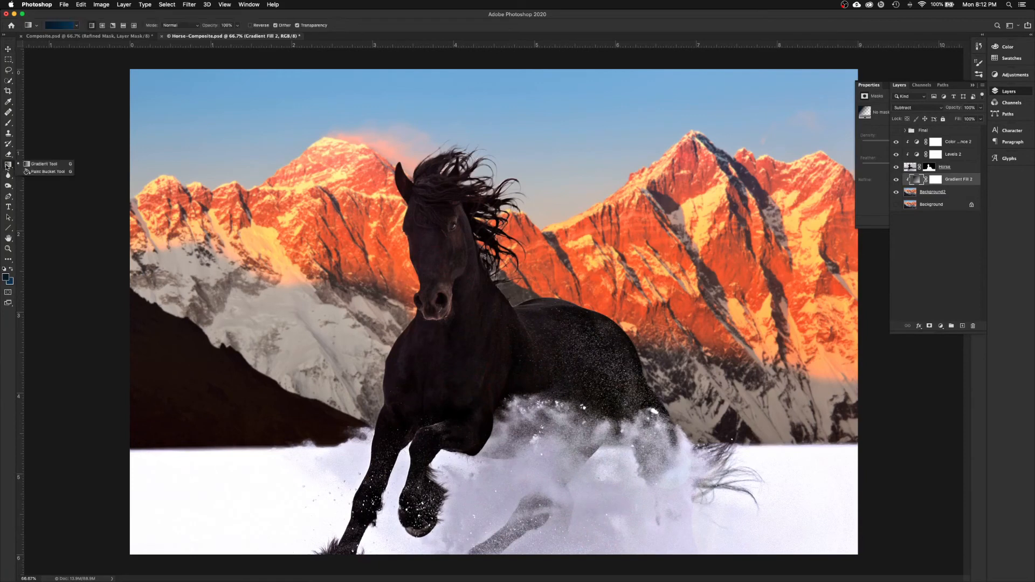
pyautogui.click(36, 172)
pyautogui.press('d')
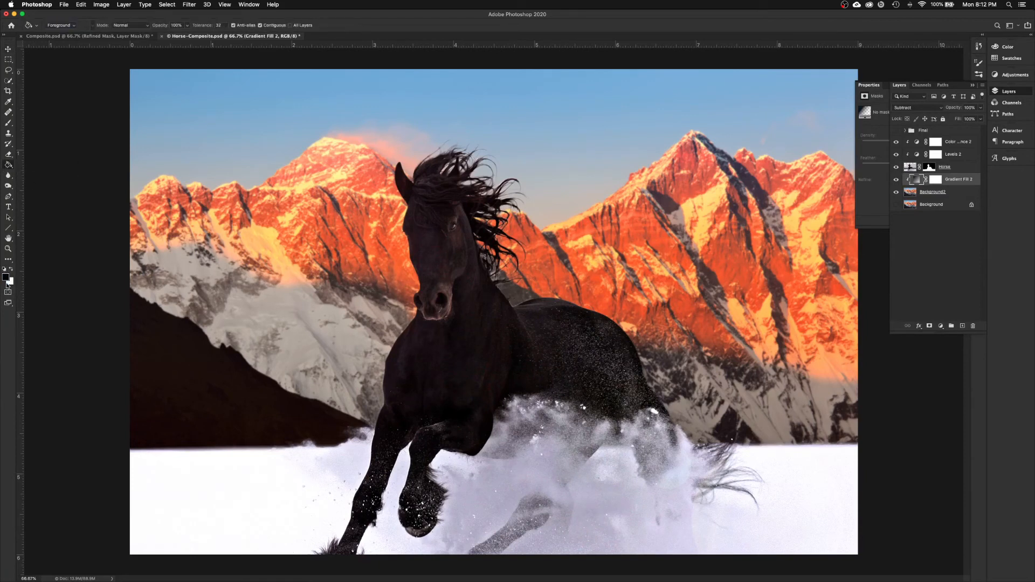
pyautogui.press('x')
pyautogui.click(962, 326)
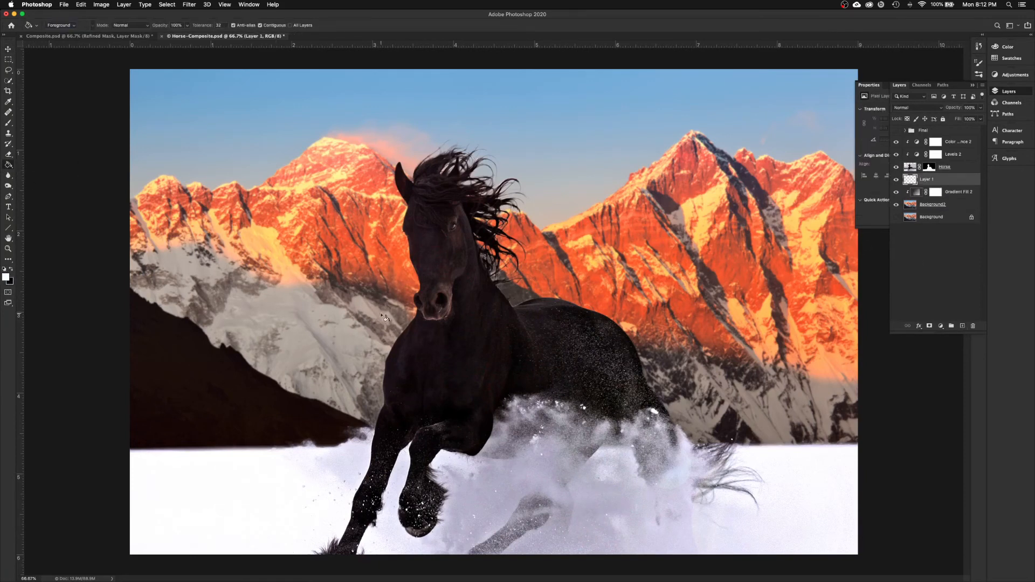
pyautogui.click(351, 298)
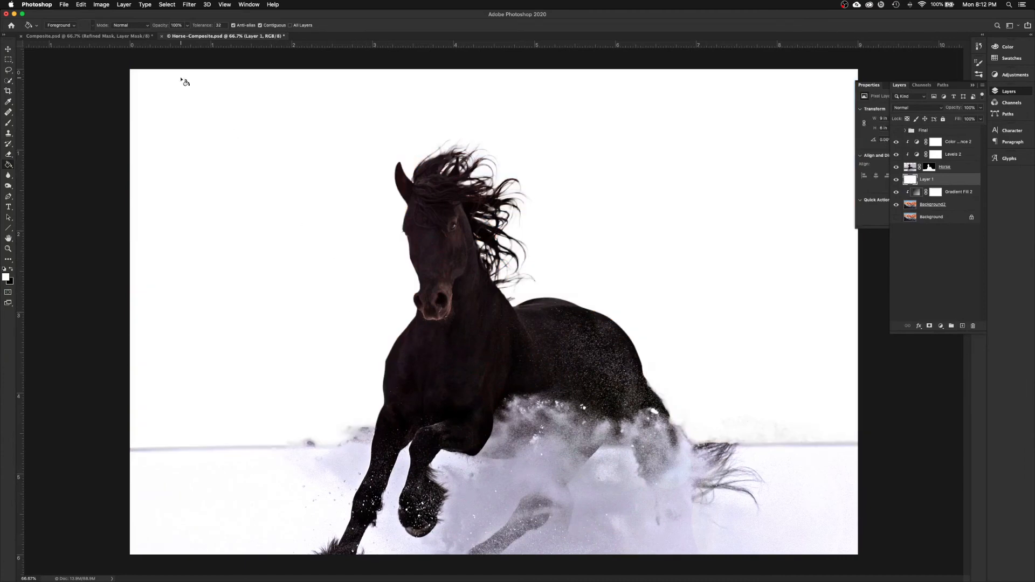
# Add Gaussian noise of about 7% to the white layer and set its blend mode to Linear Burn
pyautogui.click(189, 4)
pyautogui.moveTo(270, 124)
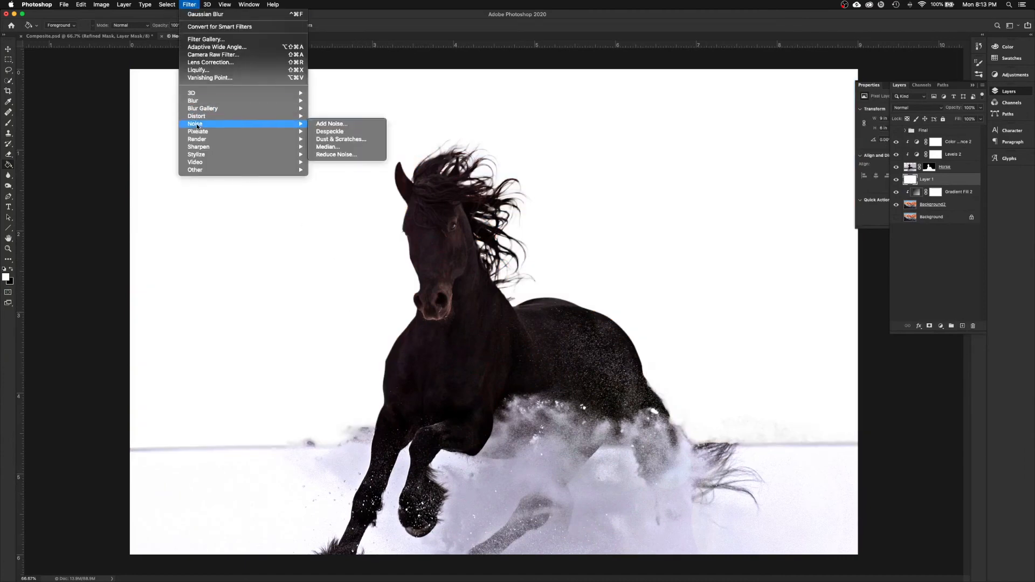
pyautogui.click(349, 125)
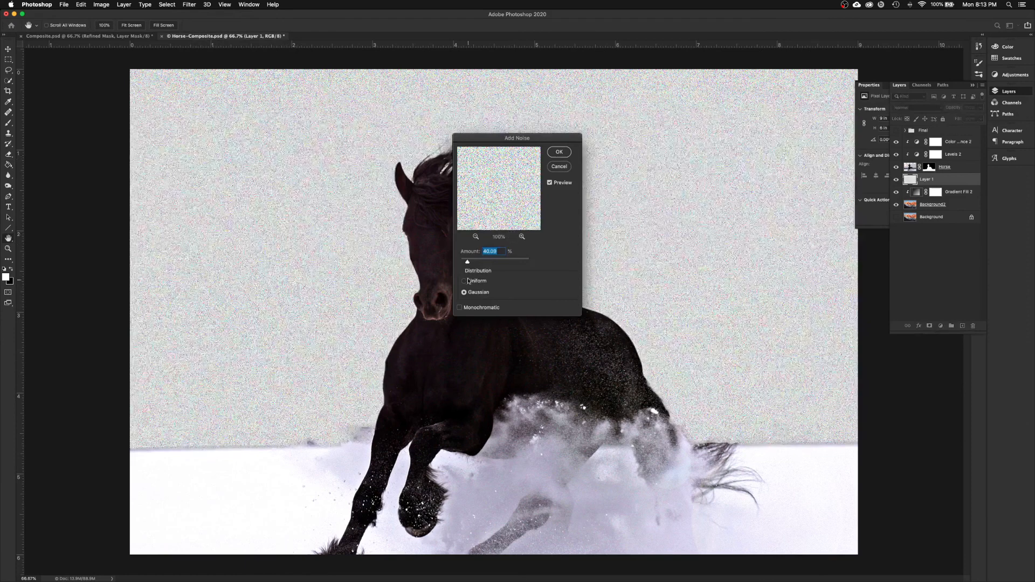
pyautogui.moveTo(469, 265); pyautogui.dragTo(462, 265)
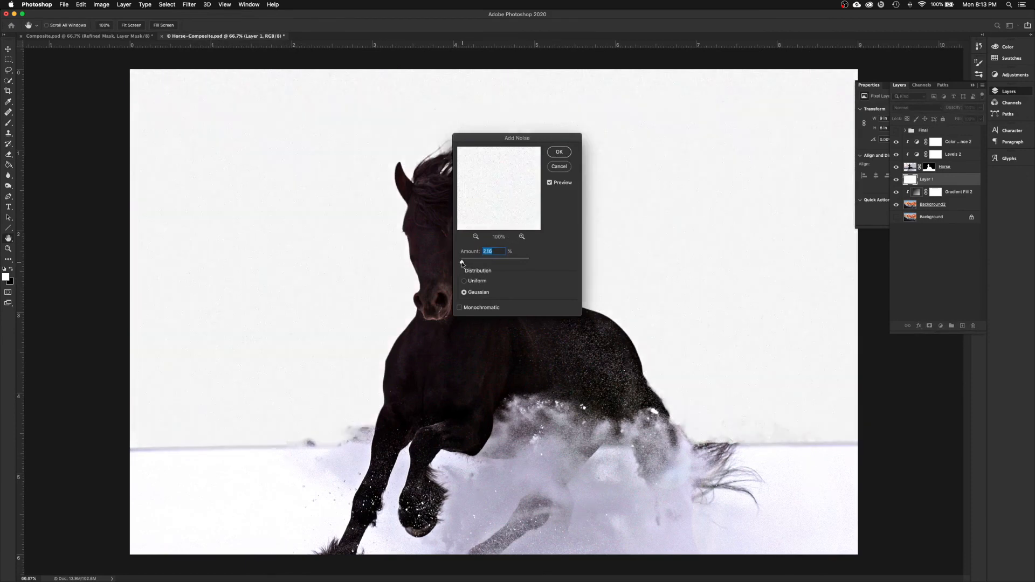
pyautogui.click(560, 153)
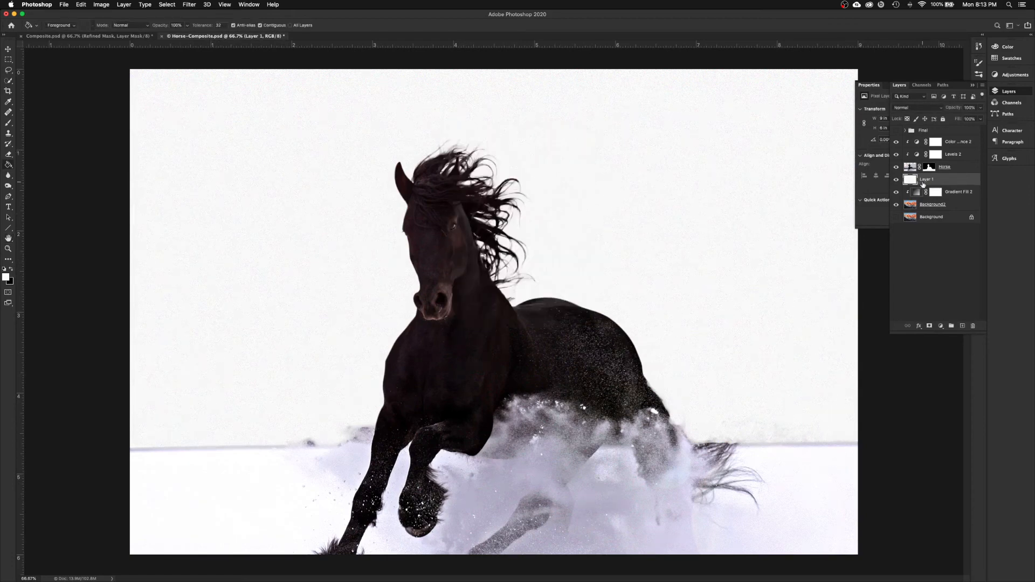
pyautogui.click(917, 107)
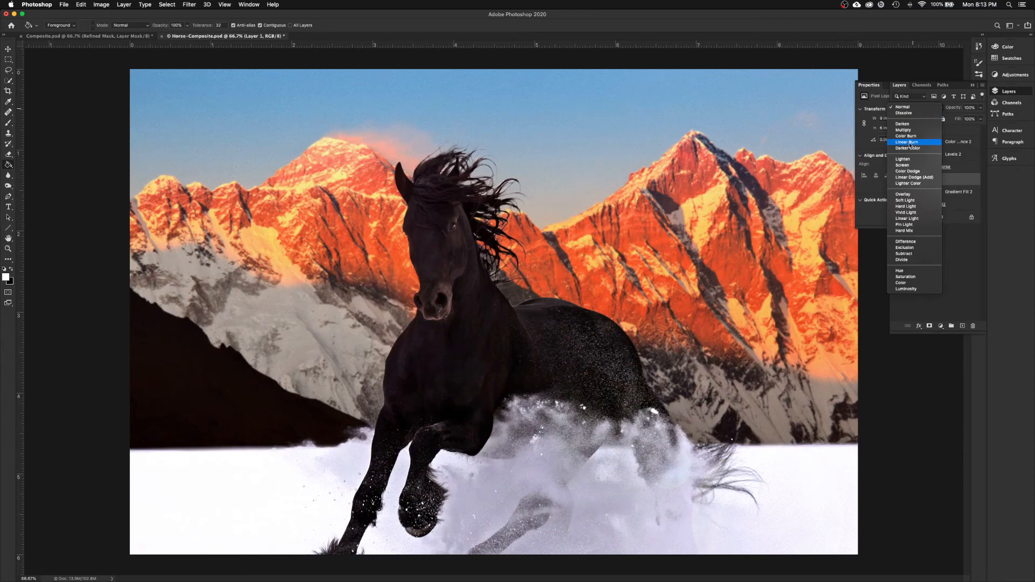
pyautogui.click(911, 143)
# Select the Horse layer's mask and activate the Blur tool for softening the mask's edges
pyautogui.click(929, 167)
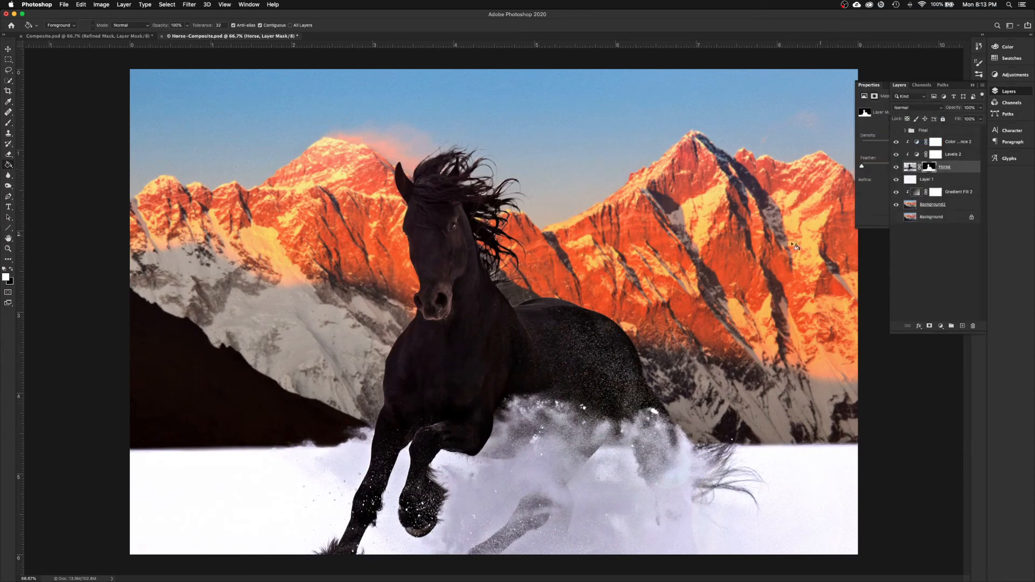
pyautogui.click(8, 175)
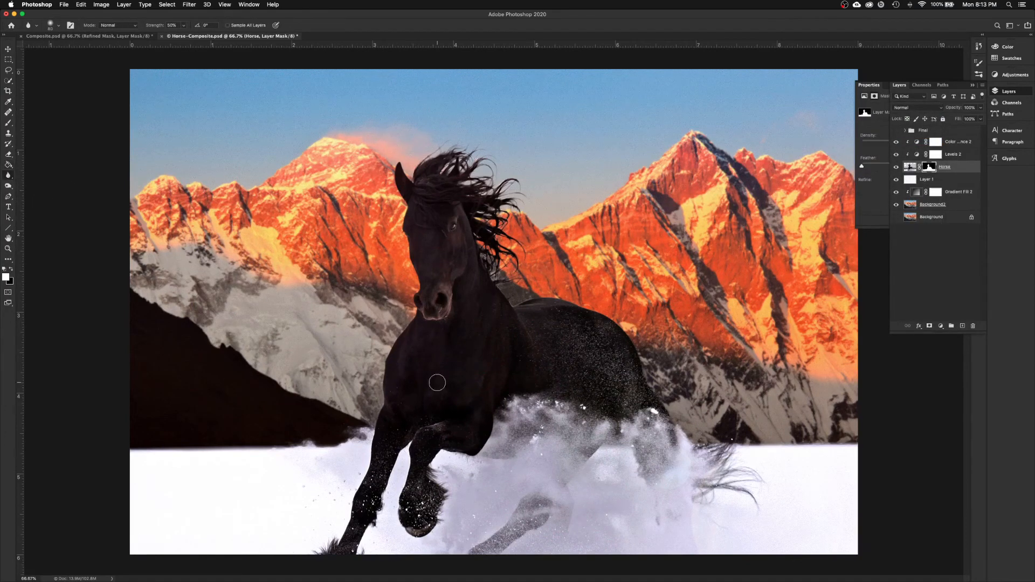